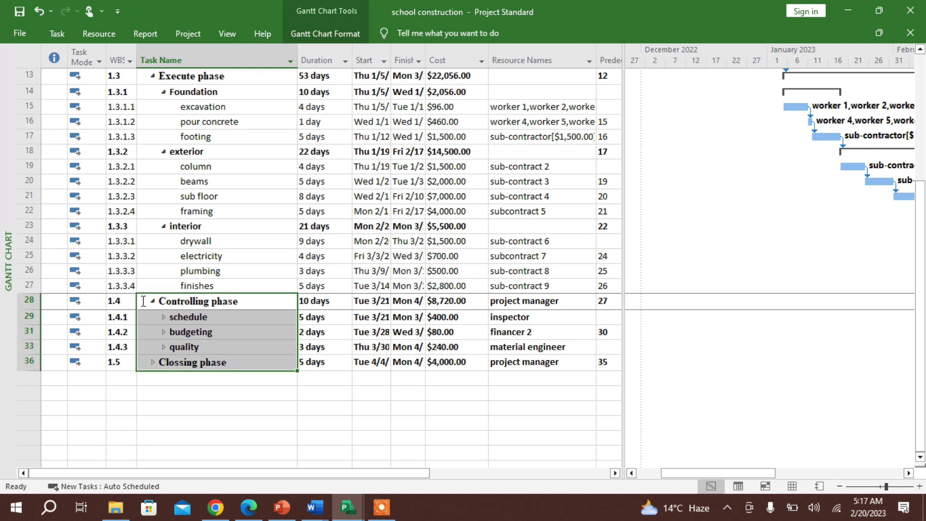
- Expand the schedule, budgeting, quality and Clossing phase summary tasks to show their subtasks
{"action": "left_click", "coordinate": [212, 435]}
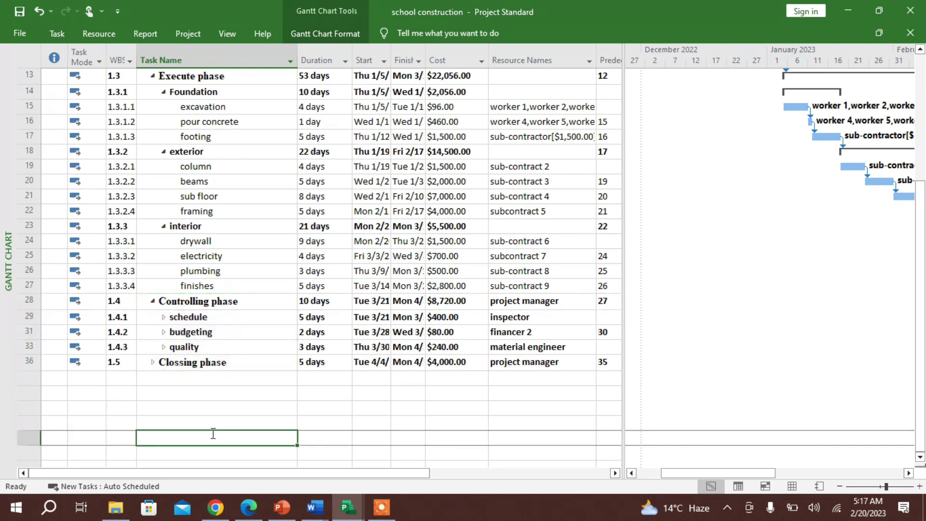
{"action": "left_click", "coordinate": [164, 319]}
{"action": "left_click", "coordinate": [164, 348]}
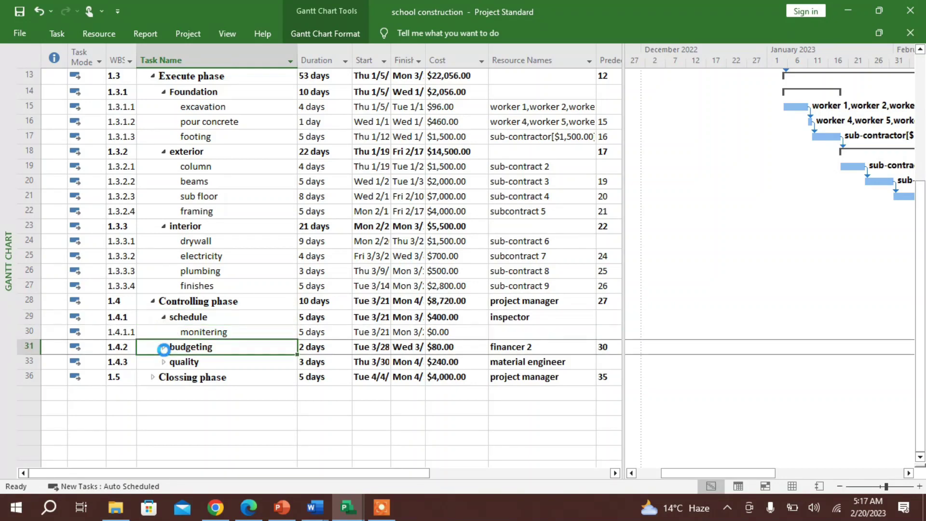
{"action": "left_click", "coordinate": [164, 377]}
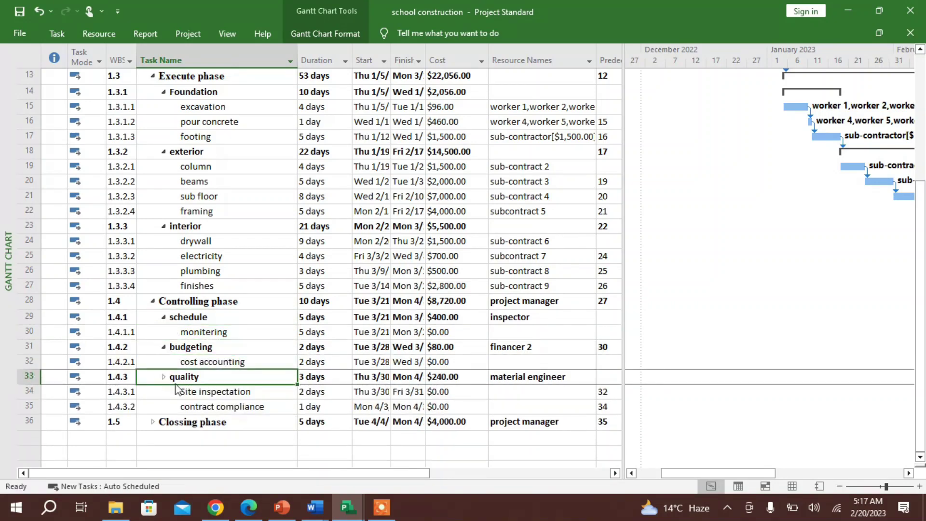
{"action": "scroll", "coordinate": [177, 392], "scroll_direction": "down", "scroll_amount": 1}
{"action": "left_click", "coordinate": [153, 378]}
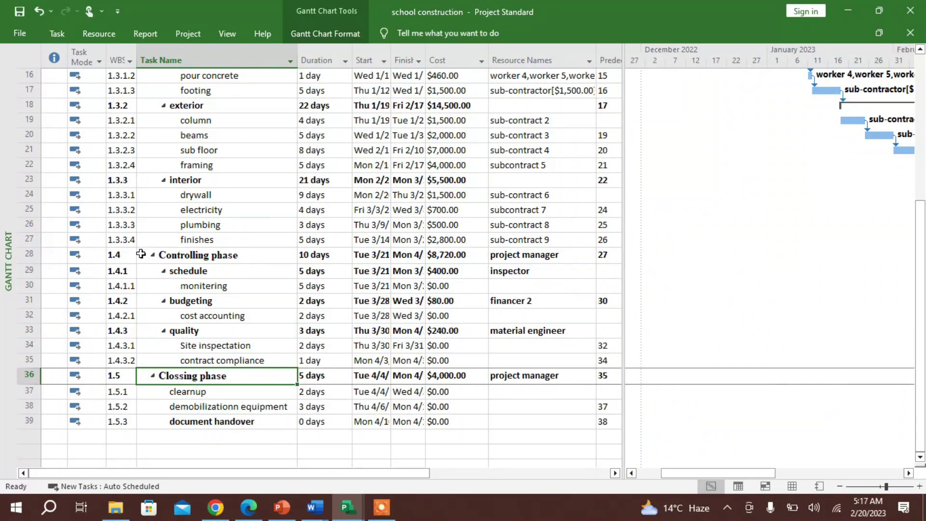
- Copy the task names from Controlling phase through document handover in the school construction project
{"action": "left_click", "coordinate": [140, 255]}
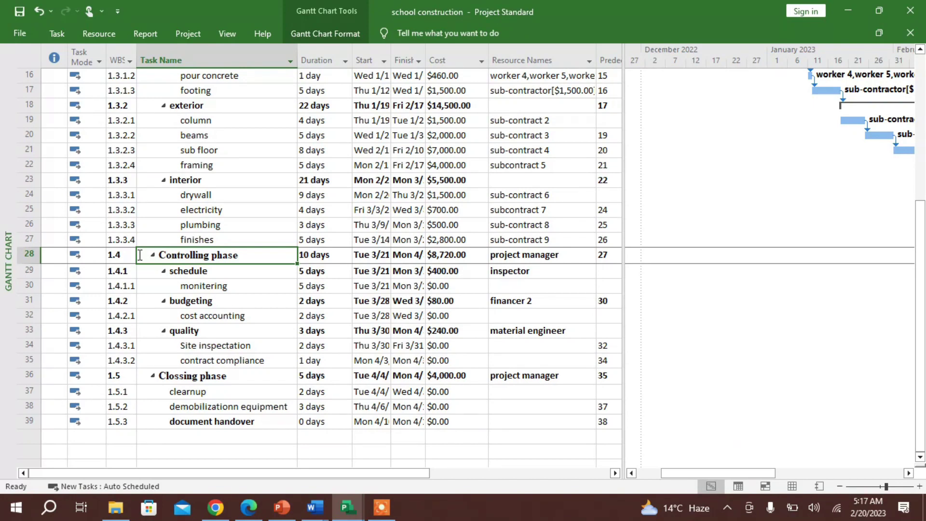
{"action": "key", "text": "shift+Down"}
{"action": "key", "text": "shift+Down"}
{"action": "key", "text": "shift+Down"}
{"action": "key", "text": "shift+Down"}
{"action": "key", "text": "shift+Down"}
{"action": "key", "text": "shift+Down"}
{"action": "key", "text": "shift+Down"}
{"action": "key", "text": "shift+Down"}
{"action": "key", "text": "shift+Down"}
{"action": "key", "text": "shift+Down"}
{"action": "key", "text": "shift+Down"}
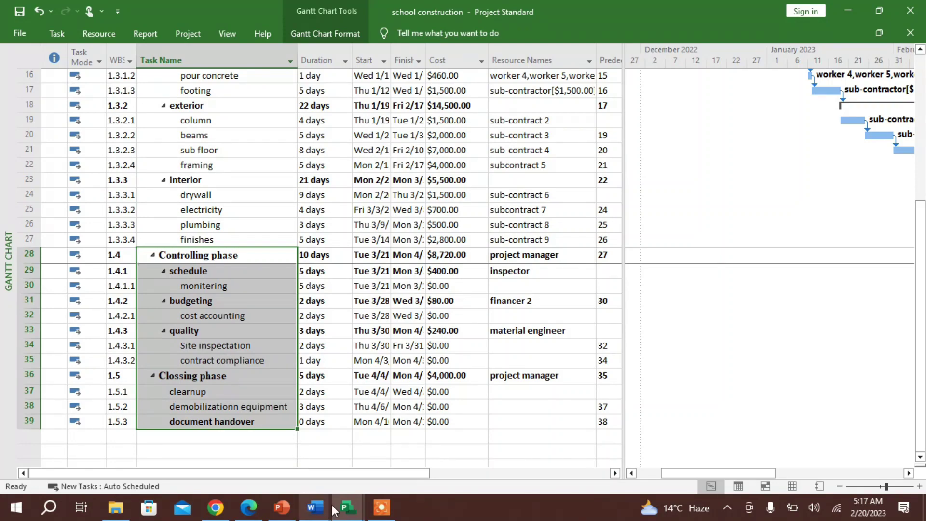
- Switch to Project1 and paste the copied controlling and closing tasks into the first empty row below finishes
{"action": "mouse_move", "coordinate": [361, 511]}
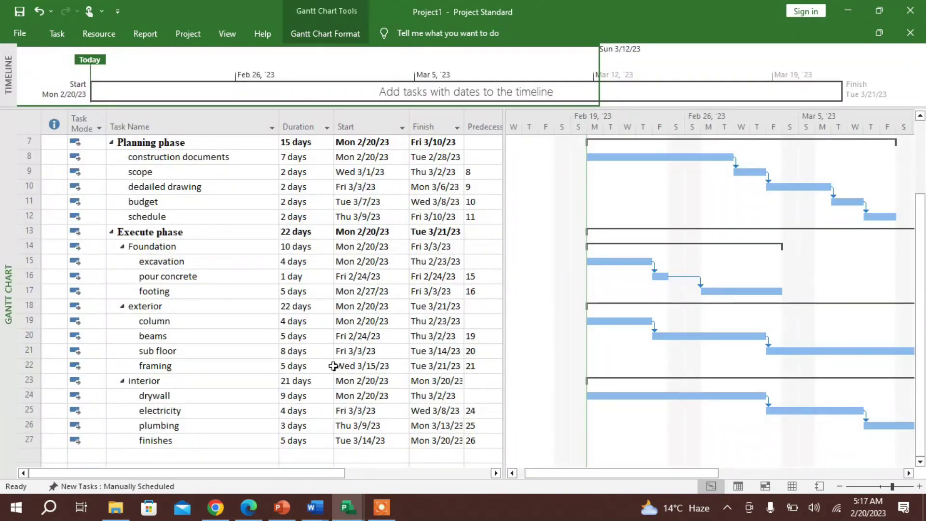
{"action": "scroll", "coordinate": [333, 369], "scroll_direction": "down", "scroll_amount": 5}
{"action": "left_click", "coordinate": [141, 326]}
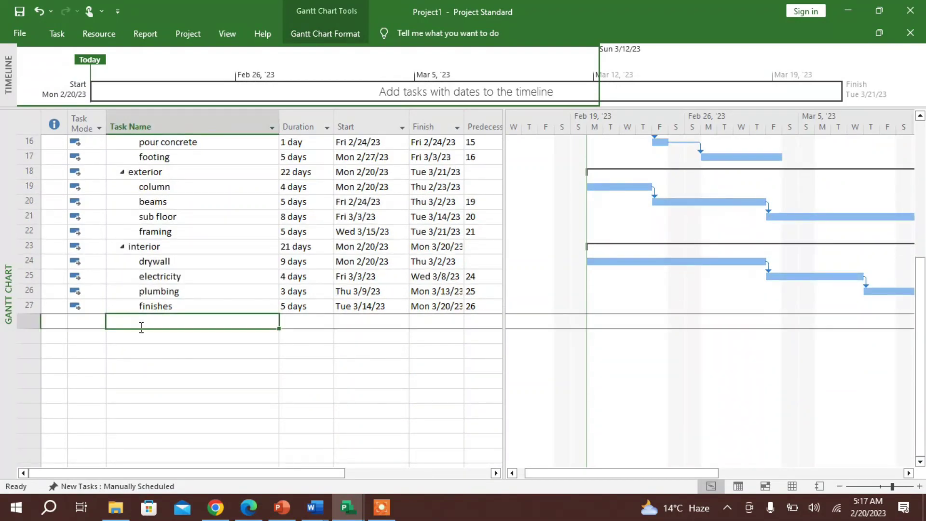
{"action": "key", "text": "ctrl+v"}
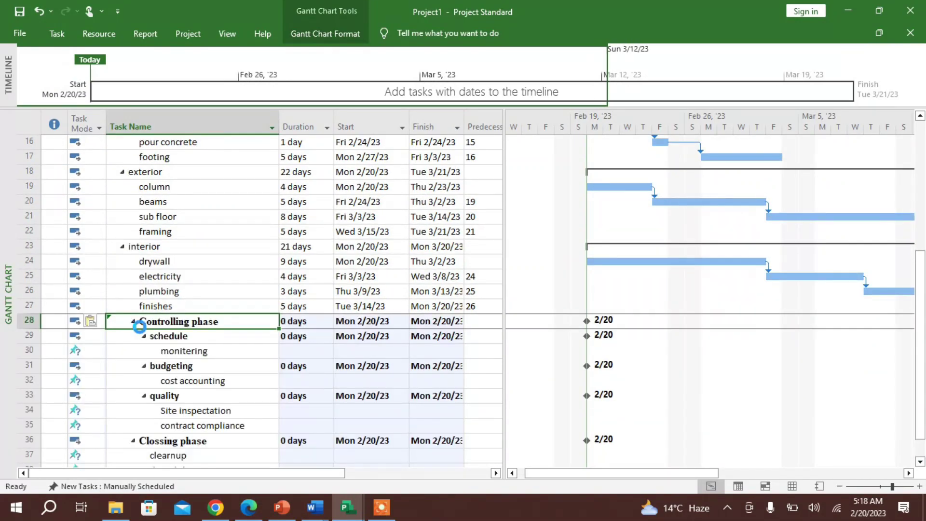
{"action": "scroll", "coordinate": [218, 341], "scroll_direction": "up", "scroll_amount": 1}
{"action": "scroll", "coordinate": [220, 341], "scroll_direction": "down", "scroll_amount": 2}
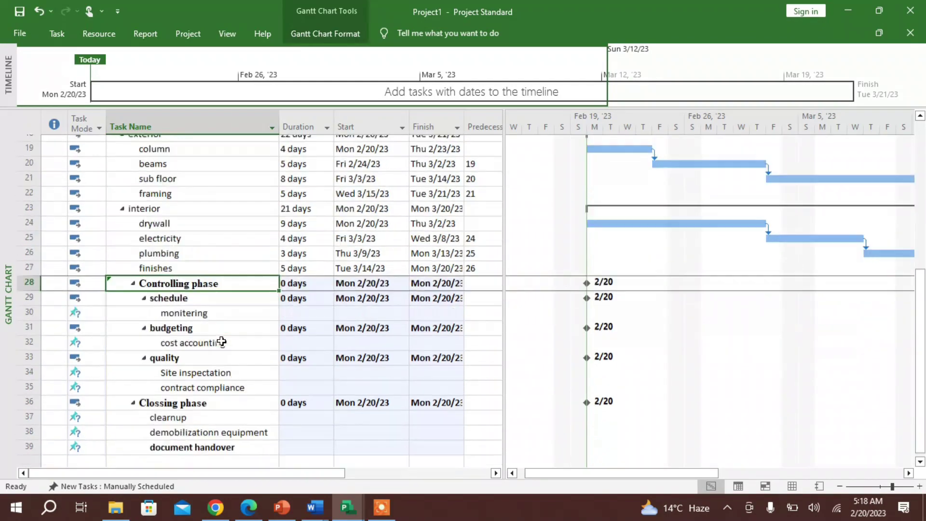
{"action": "scroll", "coordinate": [222, 341], "scroll_direction": "up", "scroll_amount": 4}
{"action": "scroll", "coordinate": [221, 342], "scroll_direction": "down", "scroll_amount": 4}
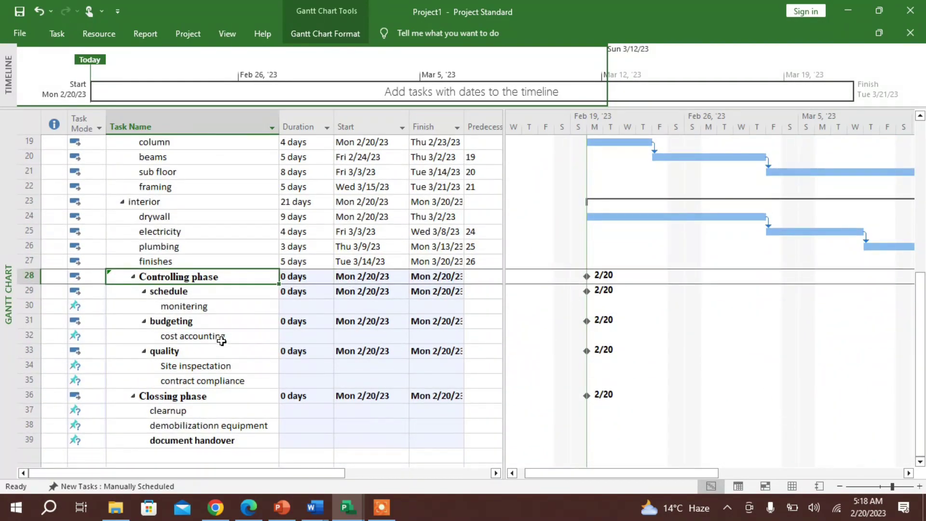
- Set the task mode of monitering and cost accounting to Auto Scheduled
{"action": "left_click", "coordinate": [92, 307]}
{"action": "left_click", "coordinate": [99, 307]}
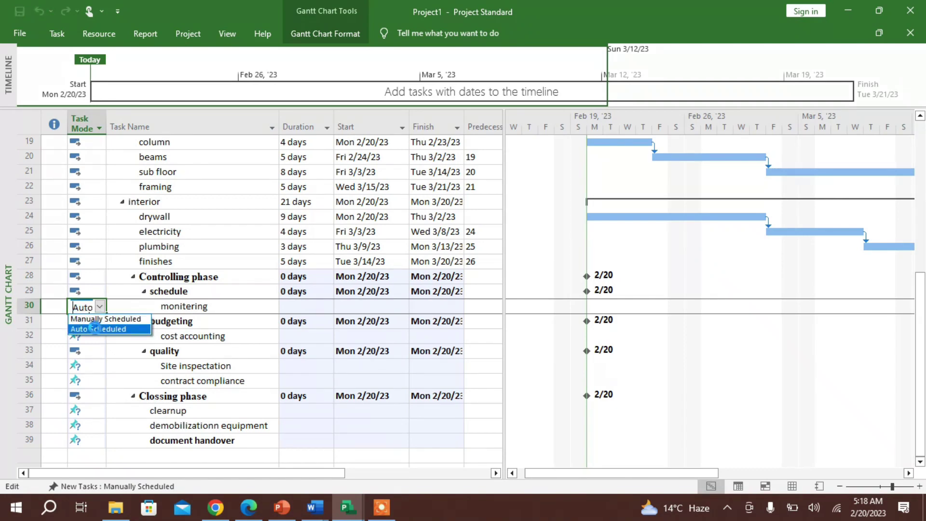
{"action": "left_click", "coordinate": [98, 329]}
{"action": "left_click", "coordinate": [95, 337]}
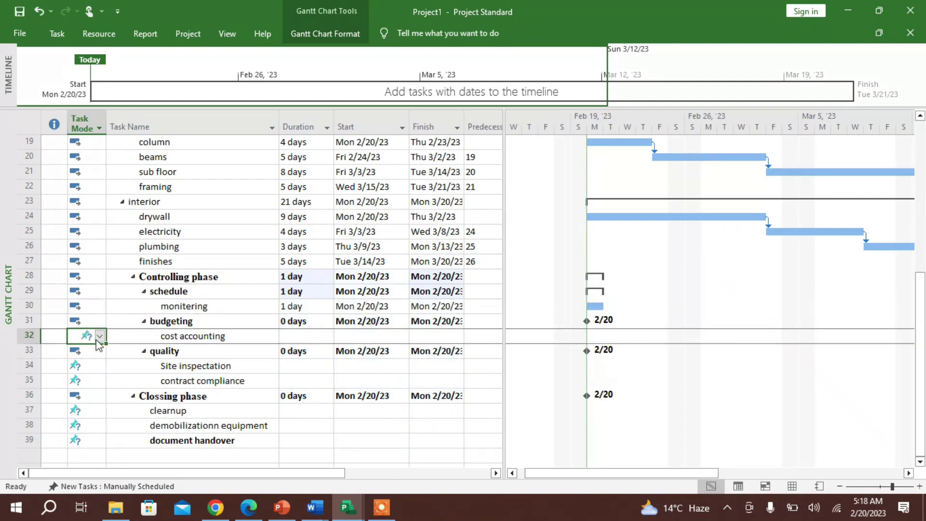
{"action": "left_click", "coordinate": [99, 337]}
{"action": "left_click", "coordinate": [84, 359]}
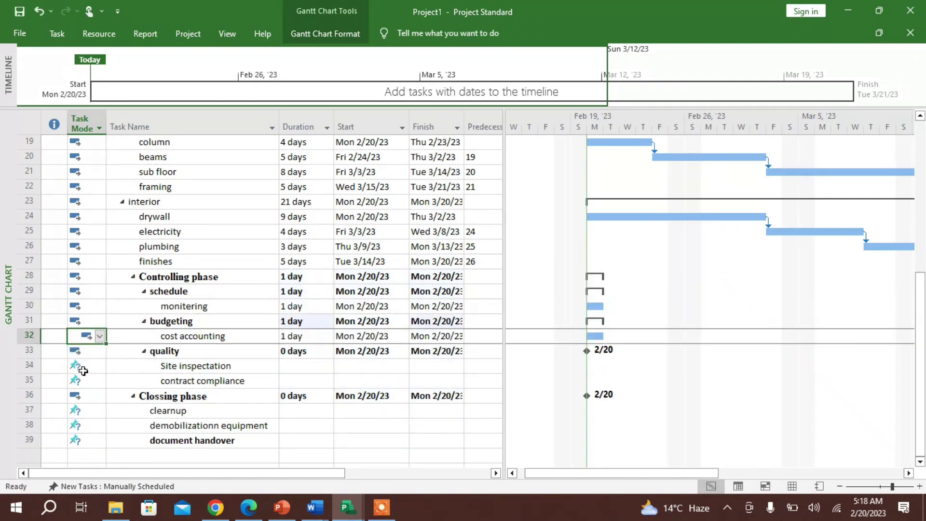
- Set the task mode of Site inspectation and contract compliance to Auto Scheduled
{"action": "left_click", "coordinate": [84, 368]}
{"action": "left_click", "coordinate": [99, 366]}
{"action": "left_click", "coordinate": [82, 384]}
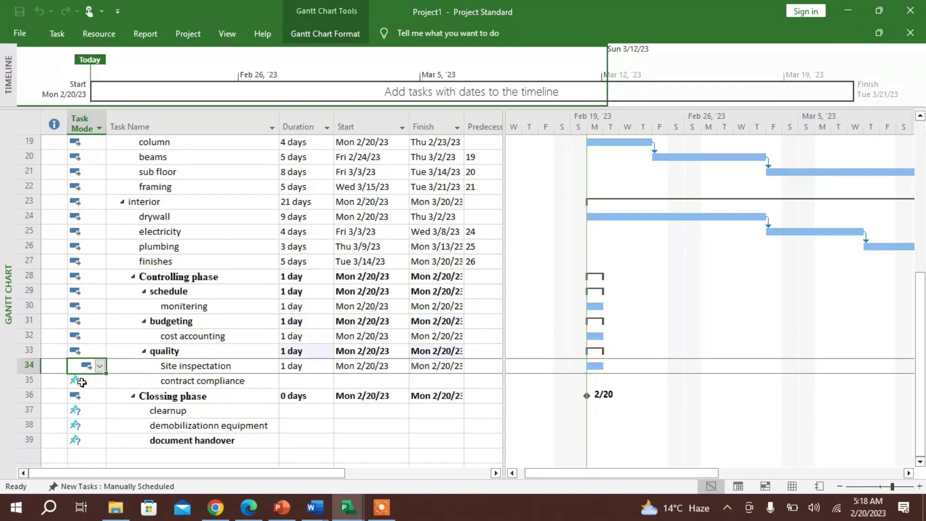
{"action": "left_click", "coordinate": [82, 382]}
{"action": "left_click", "coordinate": [99, 380]}
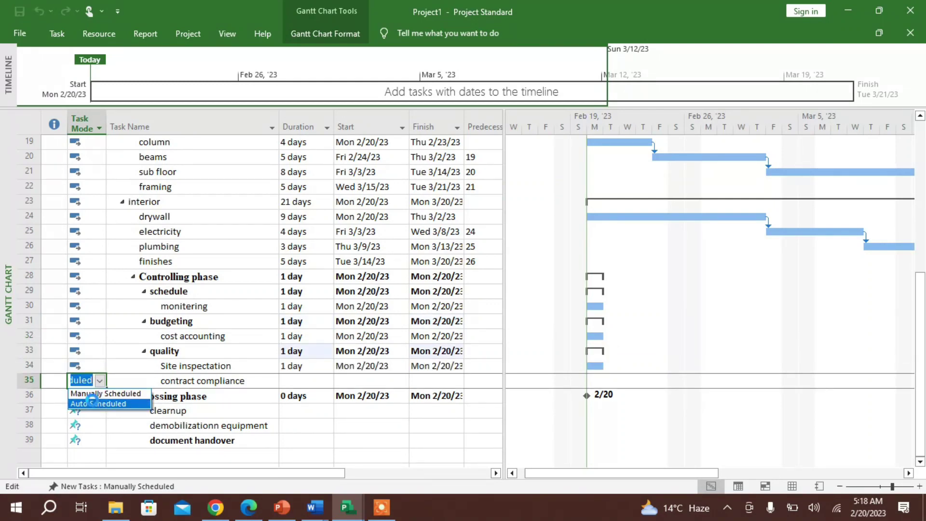
{"action": "left_click", "coordinate": [92, 403]}
- Set the Clossing phase subtasks clearnup, demobilizationn equipment and document handover to Auto Scheduled
{"action": "left_click", "coordinate": [82, 411]}
{"action": "left_click", "coordinate": [100, 411]}
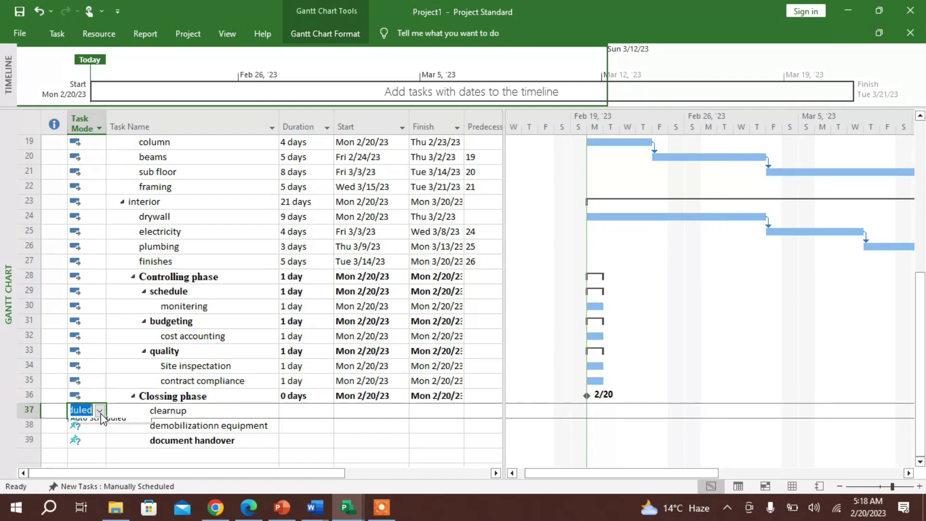
{"action": "left_click", "coordinate": [95, 433]}
{"action": "left_click", "coordinate": [97, 429]}
{"action": "left_click", "coordinate": [99, 430]}
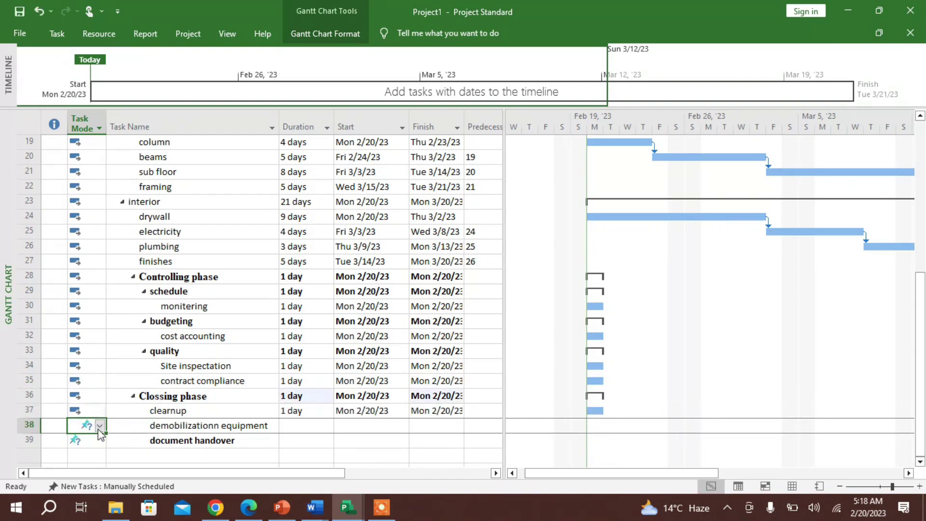
{"action": "left_click", "coordinate": [100, 430]}
{"action": "left_click", "coordinate": [93, 442]}
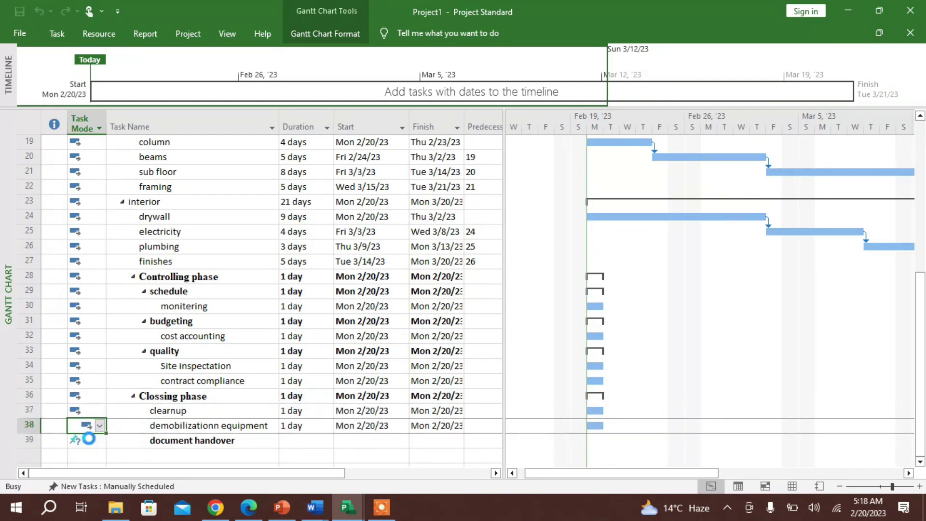
{"action": "left_click", "coordinate": [97, 440]}
{"action": "left_click", "coordinate": [102, 442]}
{"action": "left_click", "coordinate": [100, 441]}
{"action": "left_click", "coordinate": [92, 463]}
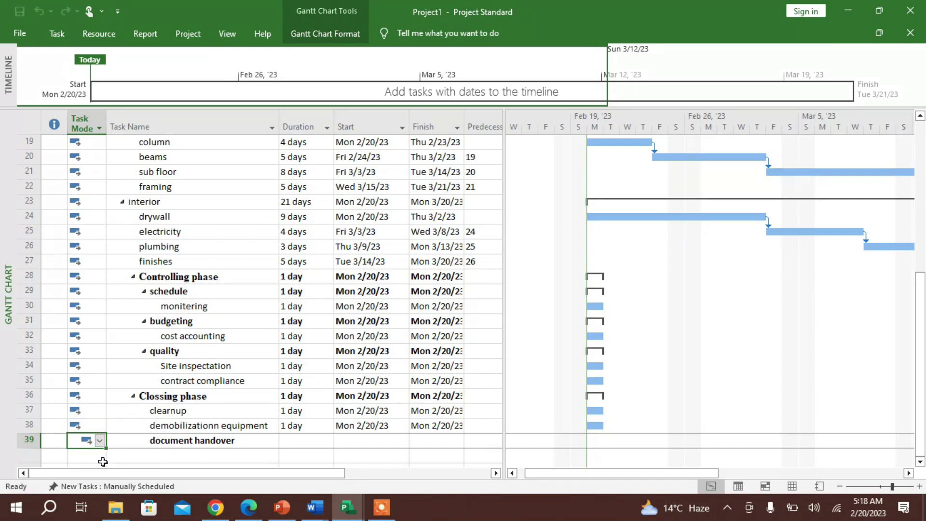
- Review the Project1 task list, and check the controlling and closing task durations in the school construction project
{"action": "scroll", "coordinate": [403, 444], "scroll_direction": "up", "scroll_amount": 5}
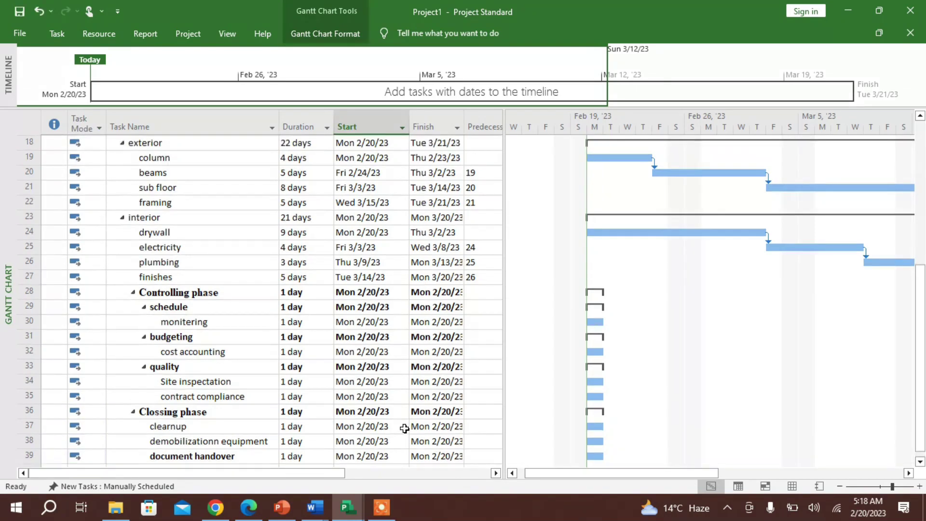
{"action": "scroll", "coordinate": [405, 429], "scroll_direction": "up", "scroll_amount": 2}
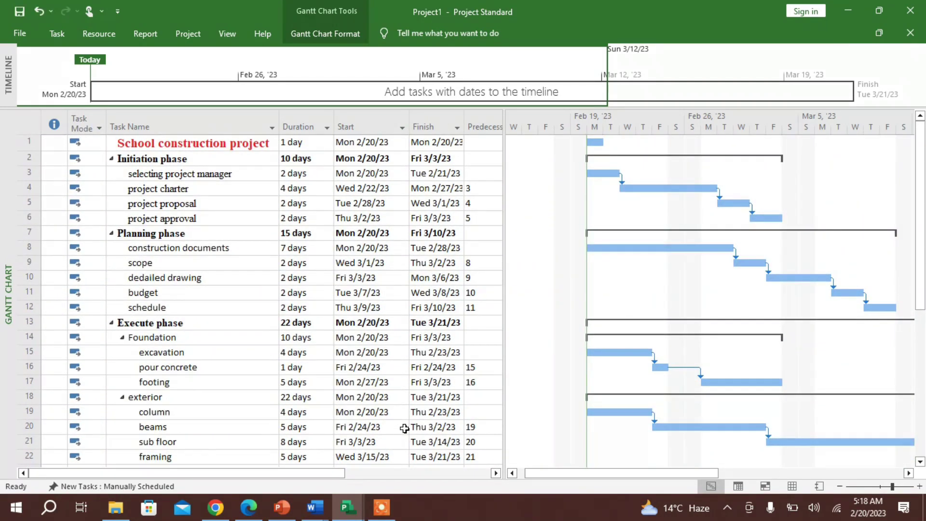
{"action": "scroll", "coordinate": [404, 429], "scroll_direction": "down", "scroll_amount": 7}
{"action": "left_click", "coordinate": [404, 428]}
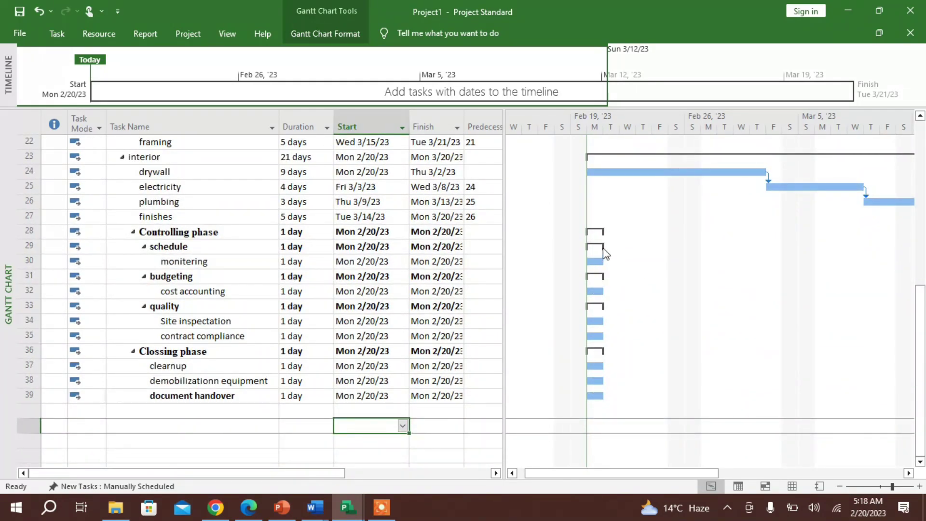
{"action": "scroll", "coordinate": [476, 335], "scroll_direction": "up", "scroll_amount": 2}
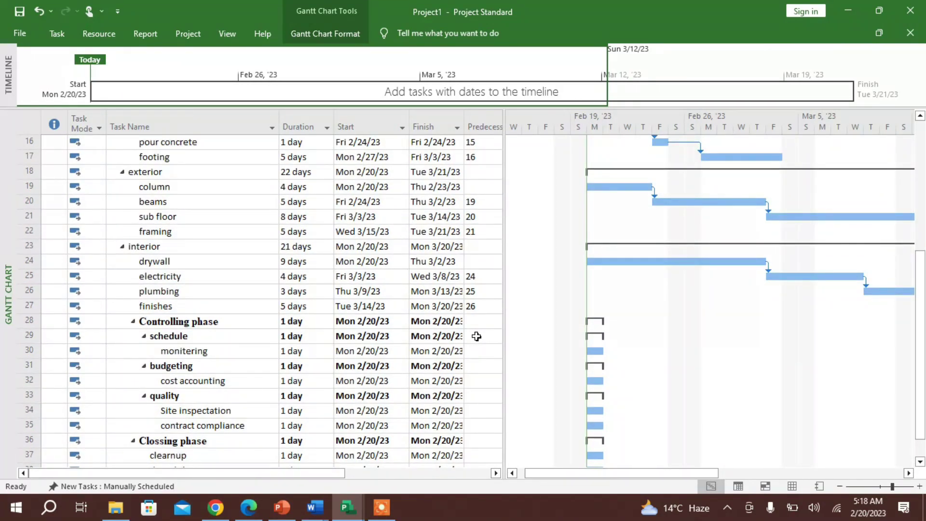
{"action": "left_click", "coordinate": [347, 506]}
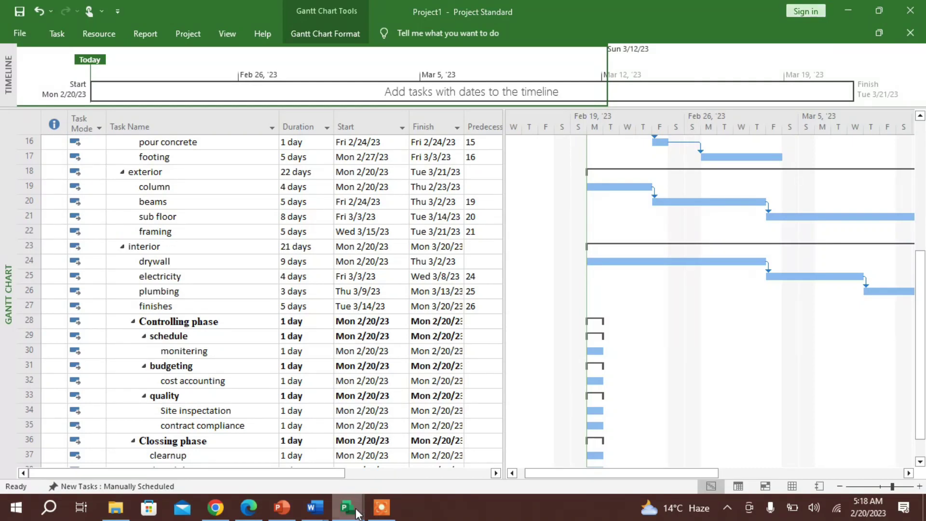
{"action": "left_click", "coordinate": [328, 459]}
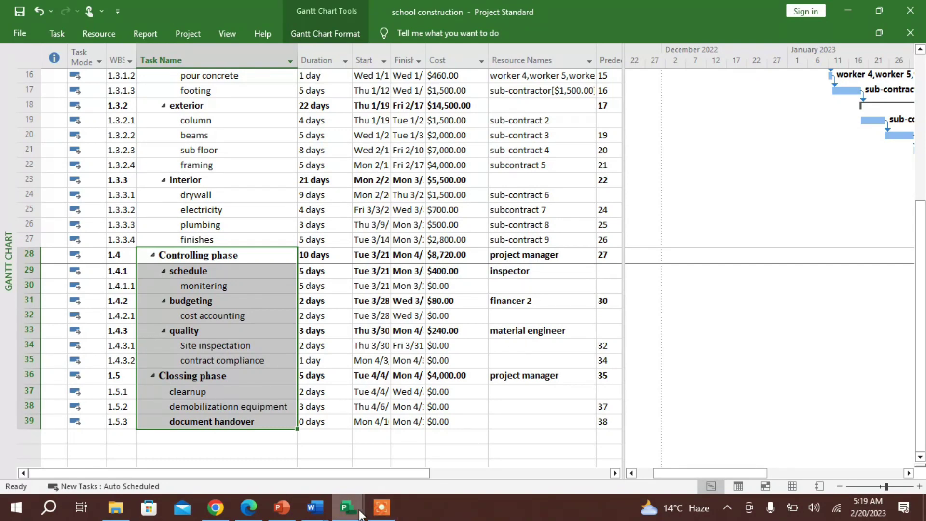
- Return to Project1 and set the duration of monitering to 5 days and cost accounting to 2 days
{"action": "mouse_move", "coordinate": [359, 497]}
{"action": "left_click", "coordinate": [383, 471]}
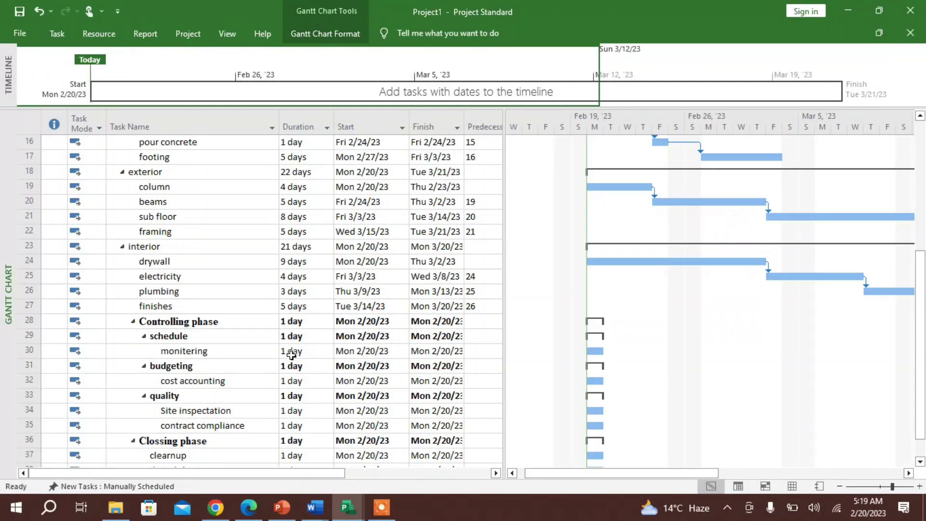
{"action": "left_click", "coordinate": [287, 353]}
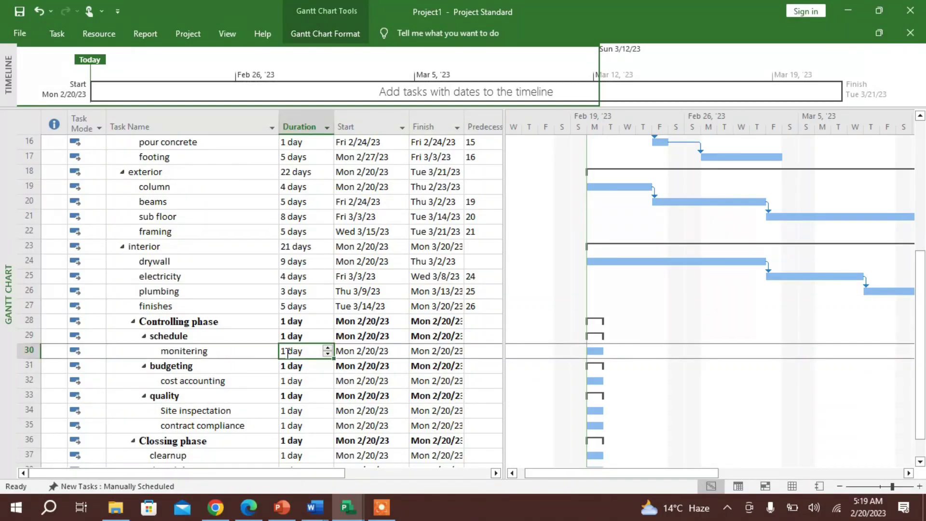
{"action": "type", "text": "5"}
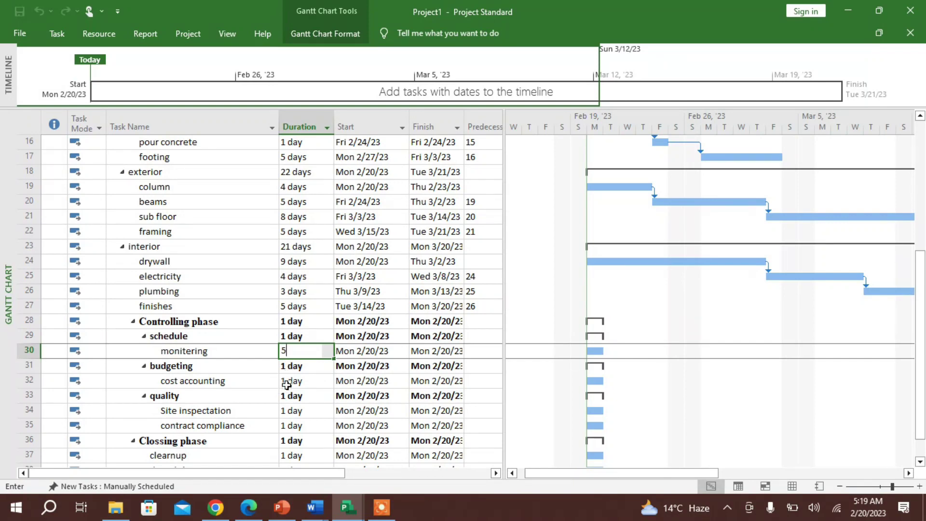
{"action": "left_click", "coordinate": [288, 384]}
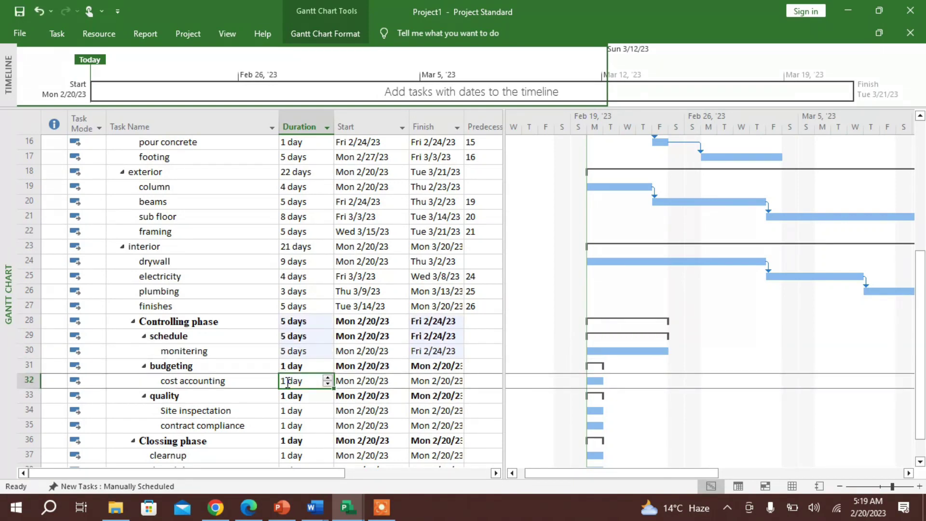
{"action": "type", "text": "2"}
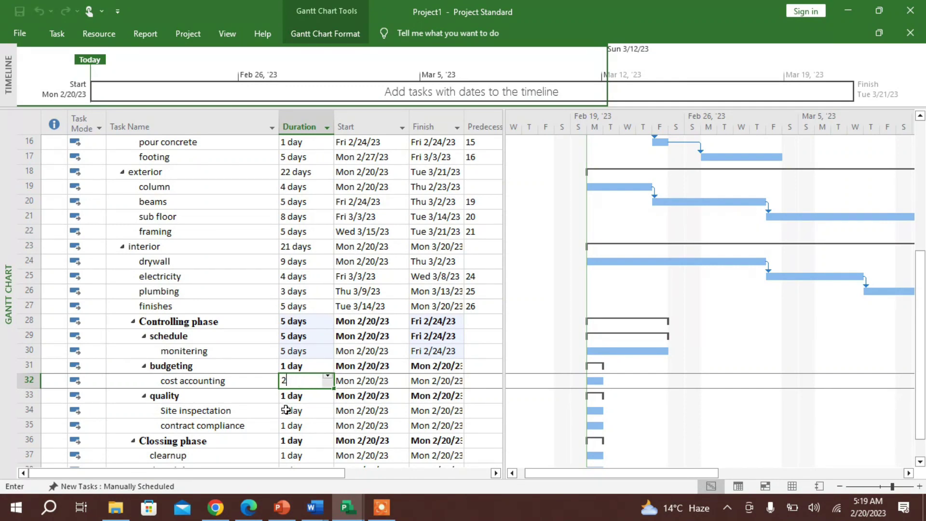
- Set the duration of Site inspectation to 2 days
{"action": "left_click", "coordinate": [286, 410]}
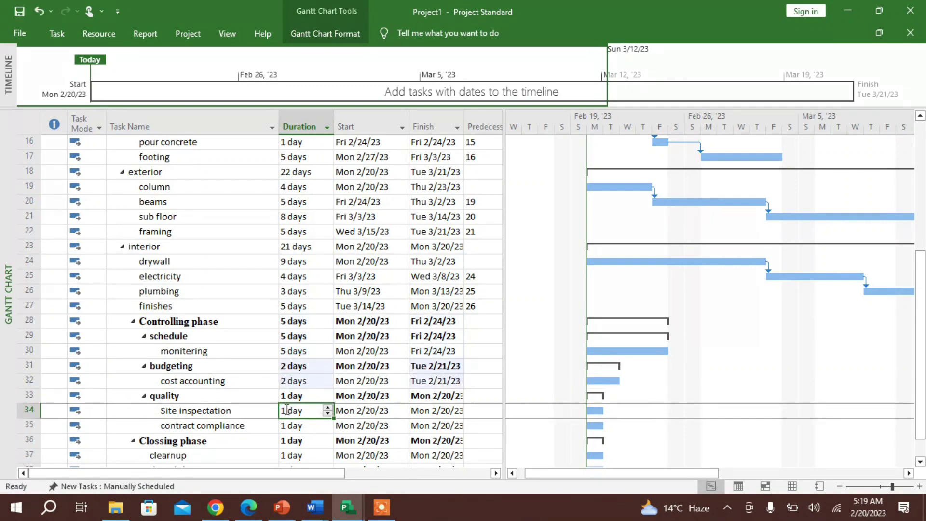
{"action": "type", "text": "2"}
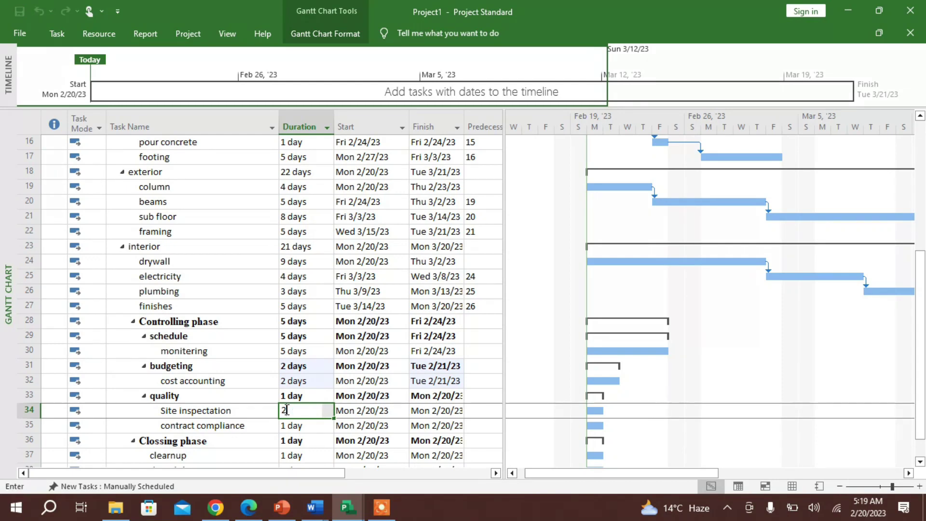
{"action": "left_click", "coordinate": [290, 425]}
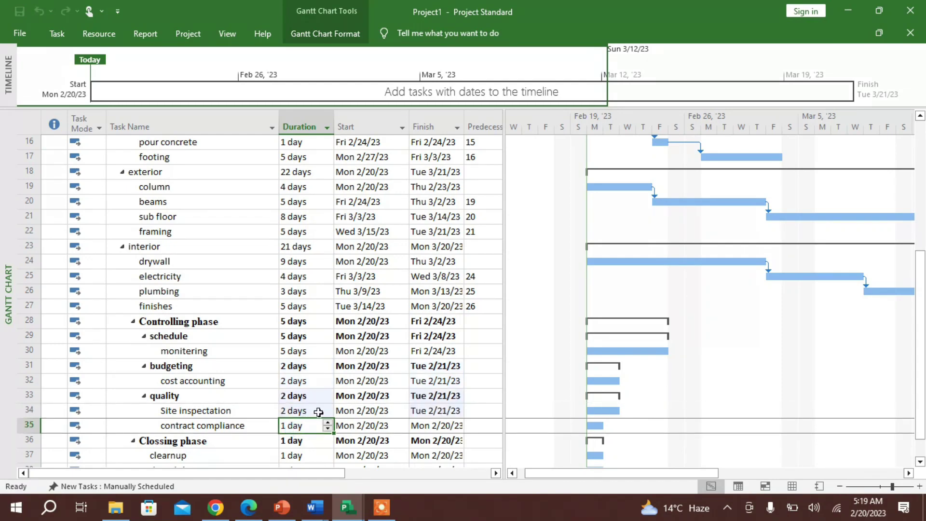
{"action": "scroll", "coordinate": [319, 412], "scroll_direction": "down", "scroll_amount": 2}
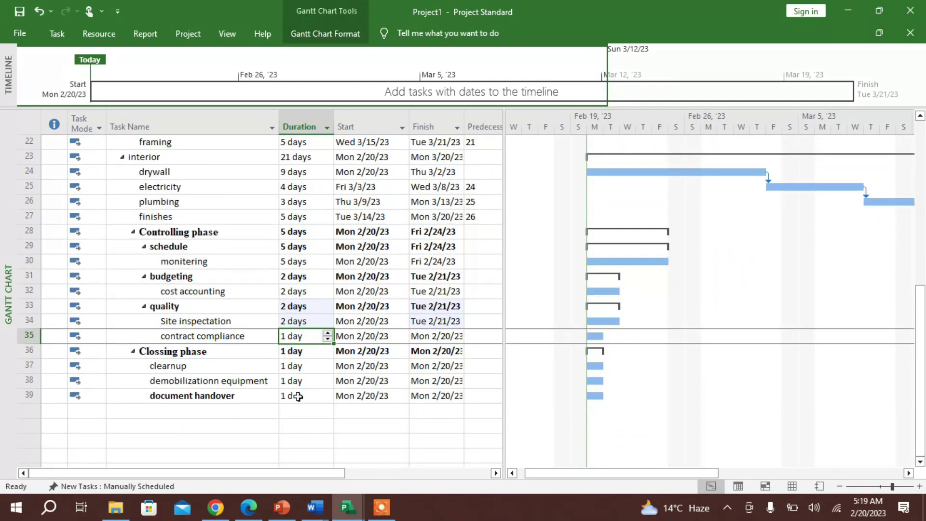
- Switch to the school construction project and check the durations of the Clossing phase subtasks
{"action": "left_click", "coordinate": [284, 367]}
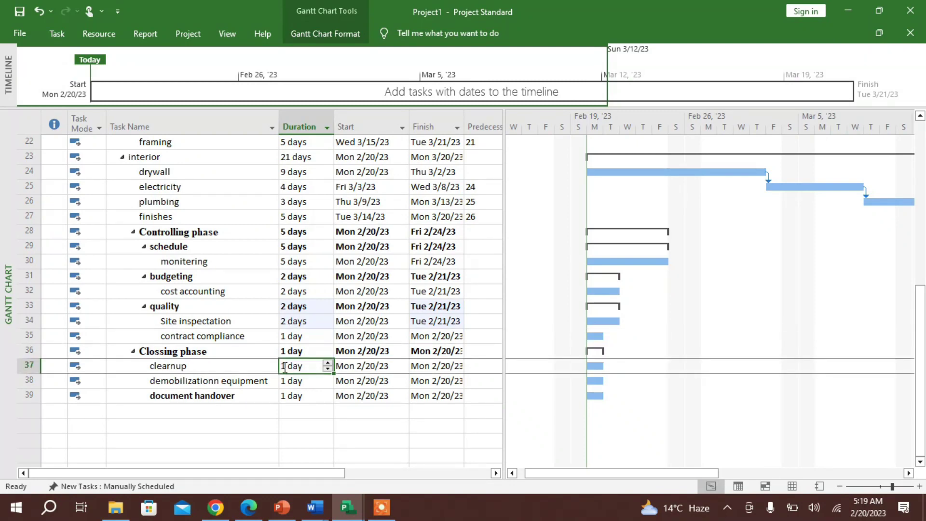
{"action": "mouse_move", "coordinate": [349, 515]}
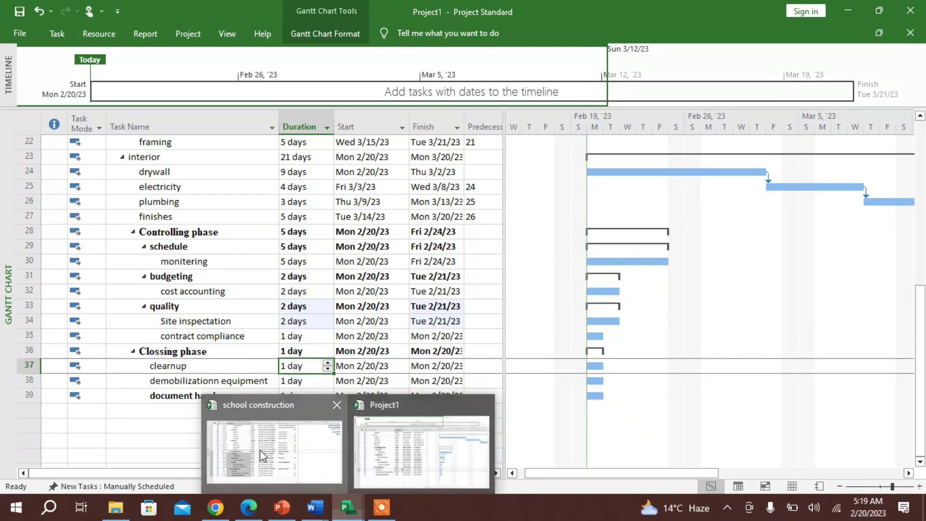
{"action": "left_click", "coordinate": [275, 421]}
{"action": "scroll", "coordinate": [275, 416], "scroll_direction": "down", "scroll_amount": 1}
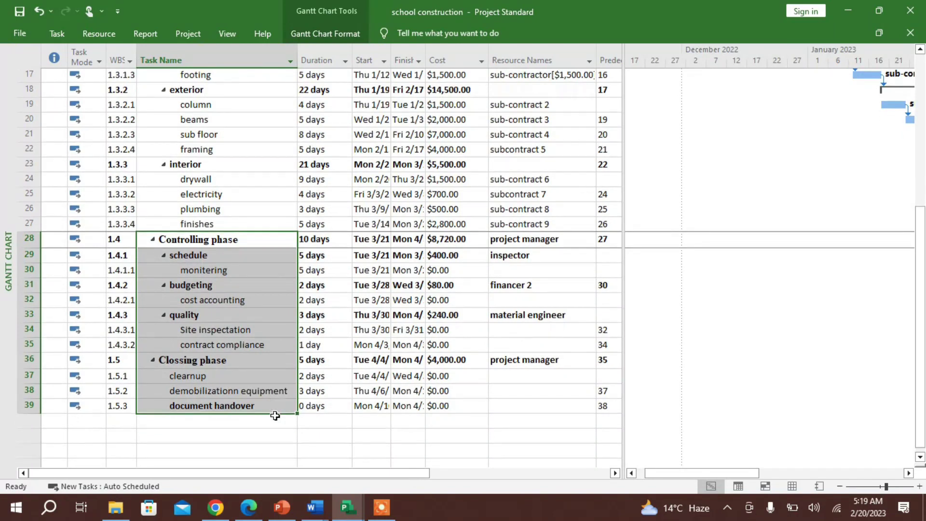
{"action": "left_click", "coordinate": [314, 379]}
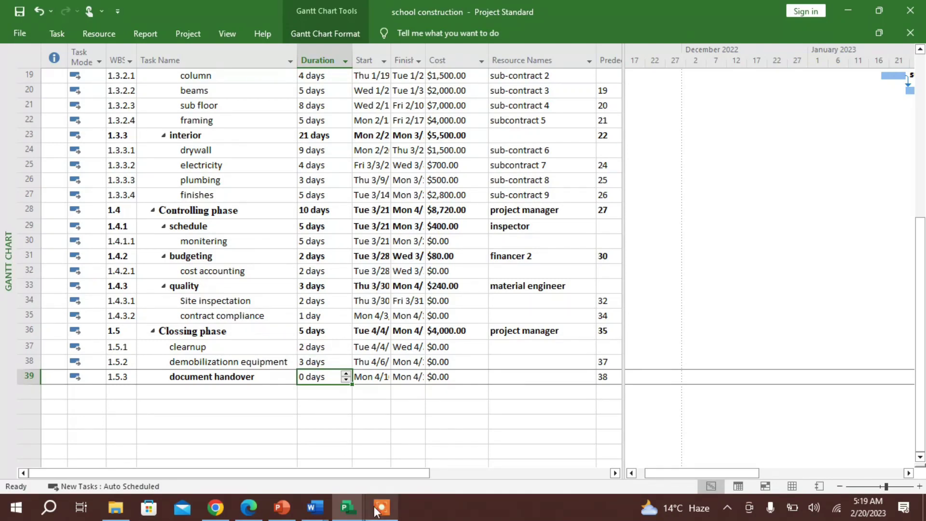
- Return to Project1 and set the duration of clearnup to 2 days and demobilizationn equipment to 3 days
{"action": "mouse_move", "coordinate": [354, 509]}
{"action": "left_click", "coordinate": [355, 464]}
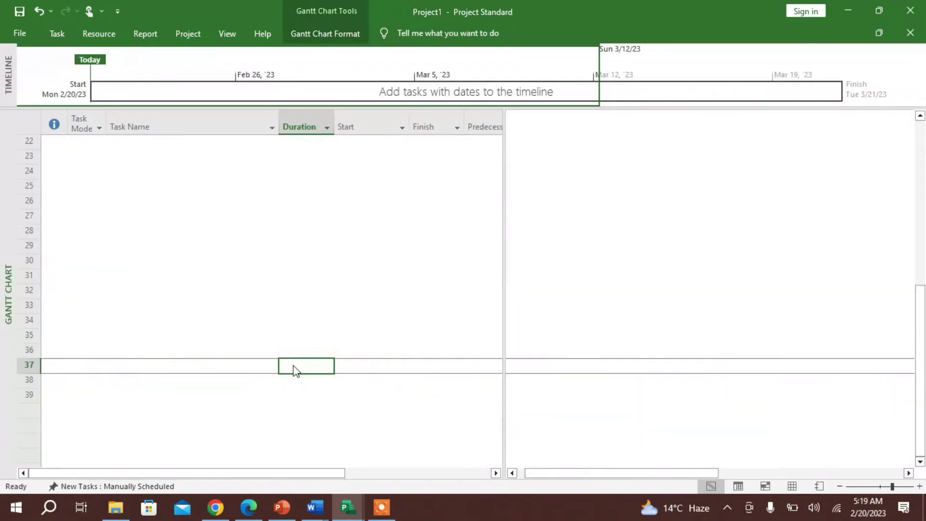
{"action": "left_click", "coordinate": [285, 370]}
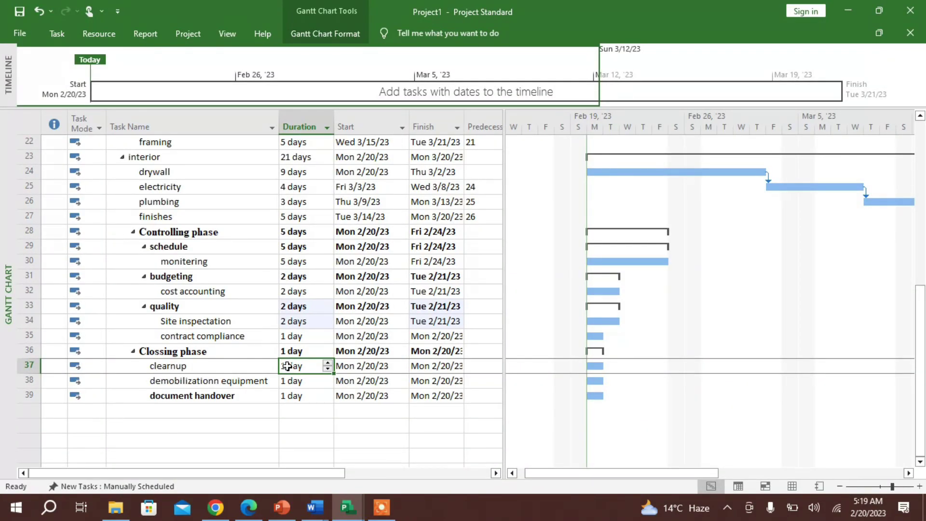
{"action": "type", "text": "2"}
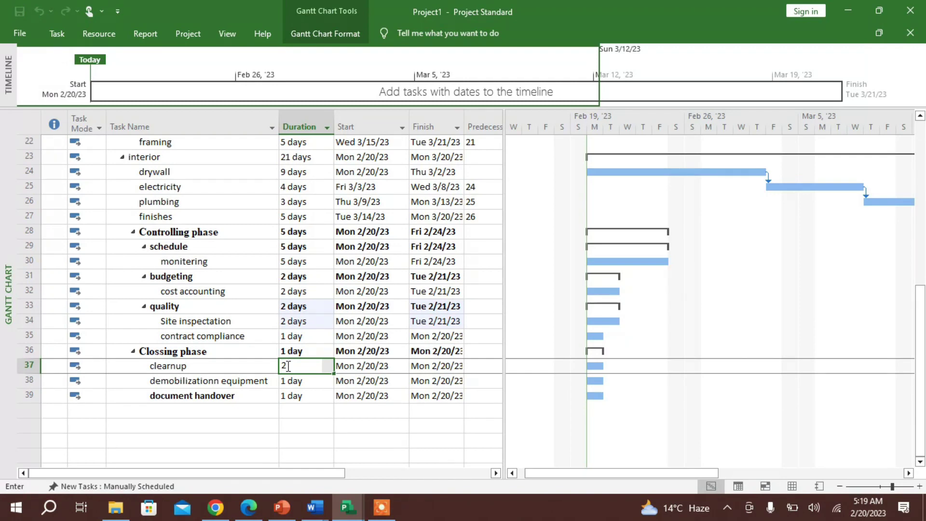
{"action": "left_click", "coordinate": [284, 381]}
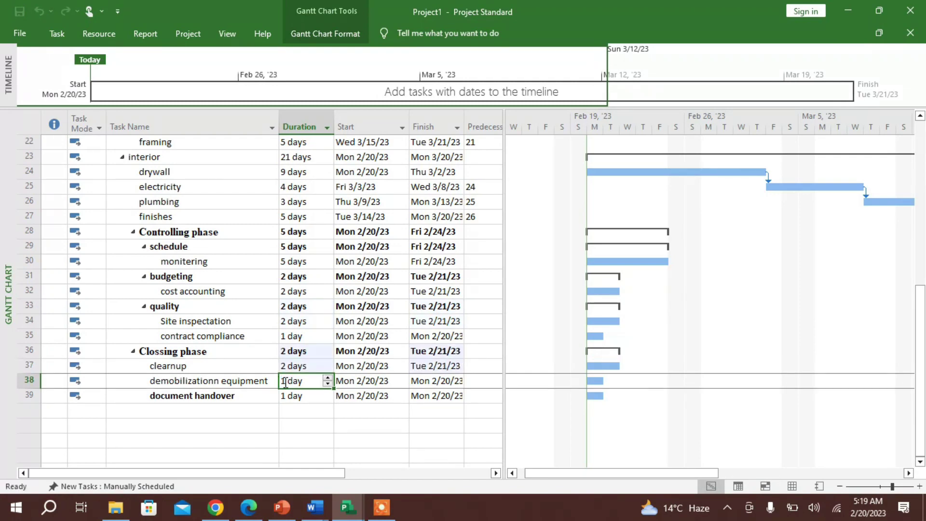
{"action": "type", "text": "3"}
{"action": "left_click", "coordinate": [310, 435]}
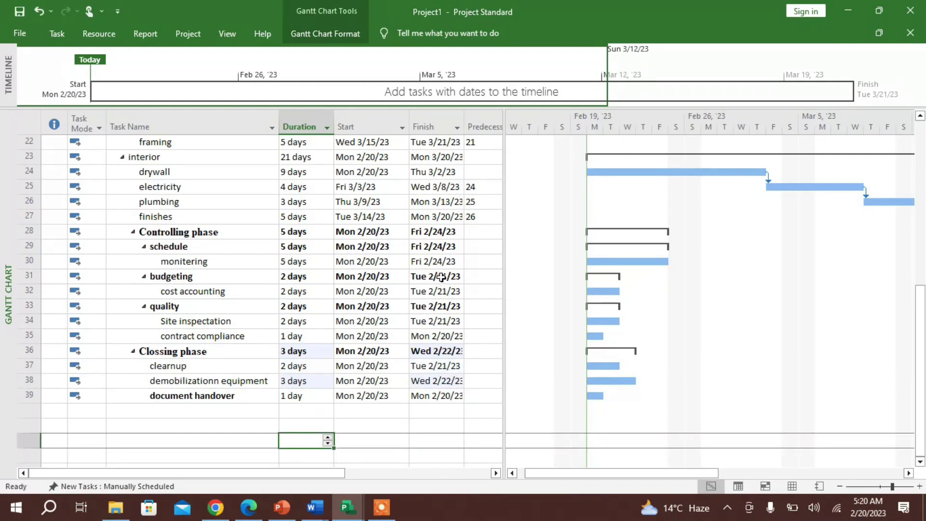
- Set task 30 as the predecessor of cost accounting
{"action": "left_click", "coordinate": [477, 262]}
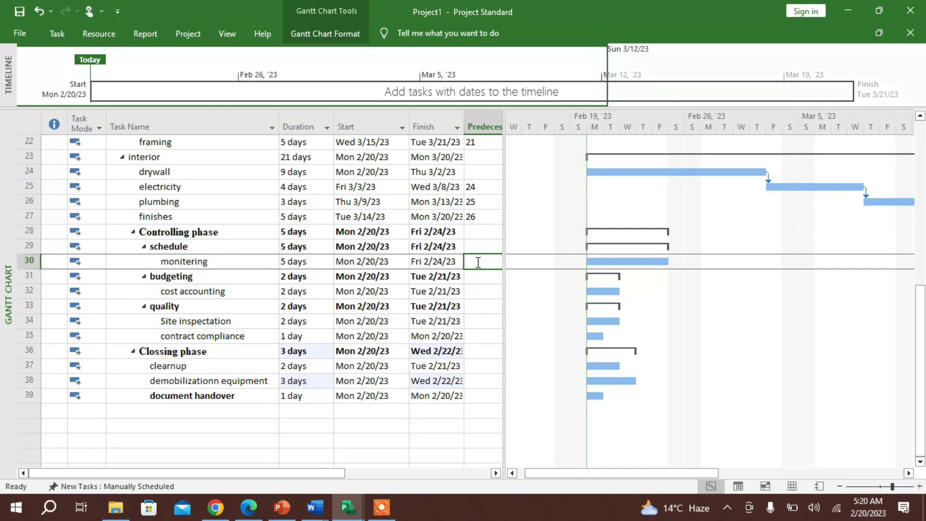
{"action": "left_click", "coordinate": [480, 292]}
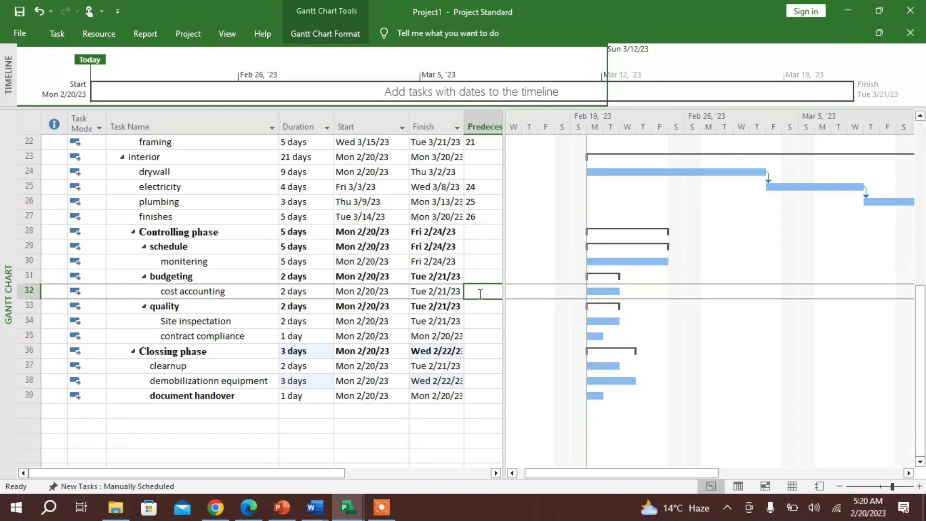
{"action": "type", "text": "30"}
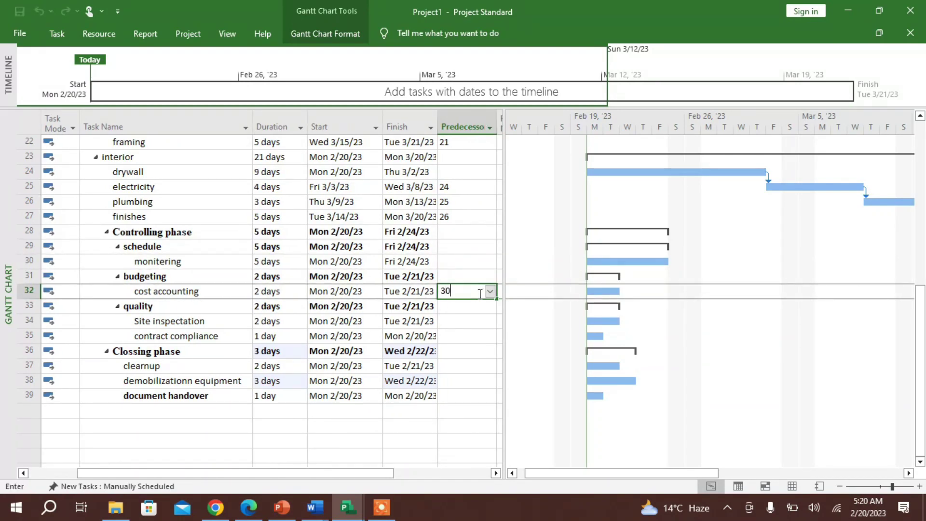
{"action": "key", "text": "BackSpace"}
{"action": "key", "text": "BackSpace"}
{"action": "type", "text": "30"}
{"action": "left_click", "coordinate": [461, 324]}
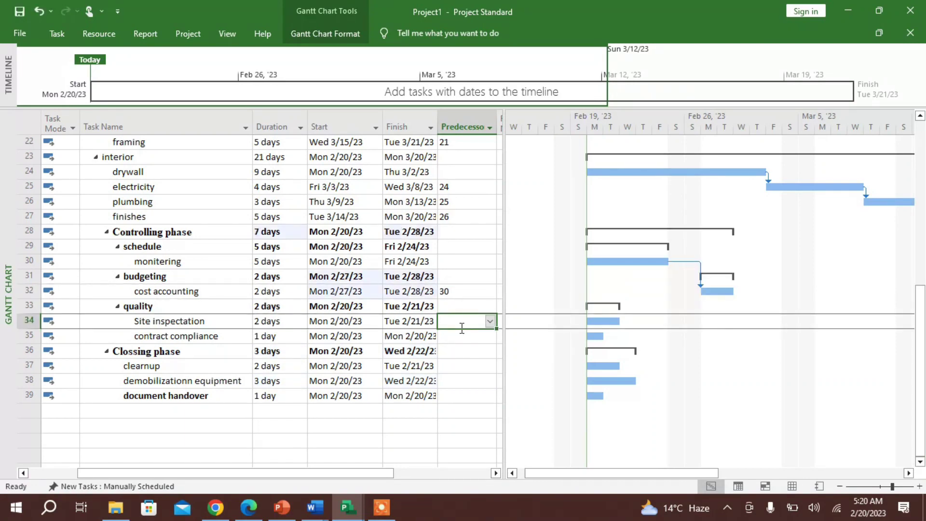
- Set the predecessor of Site inspectation to task 32 and of contract compliance to task 34
{"action": "type", "text": "32"}
{"action": "left_click", "coordinate": [449, 340]}
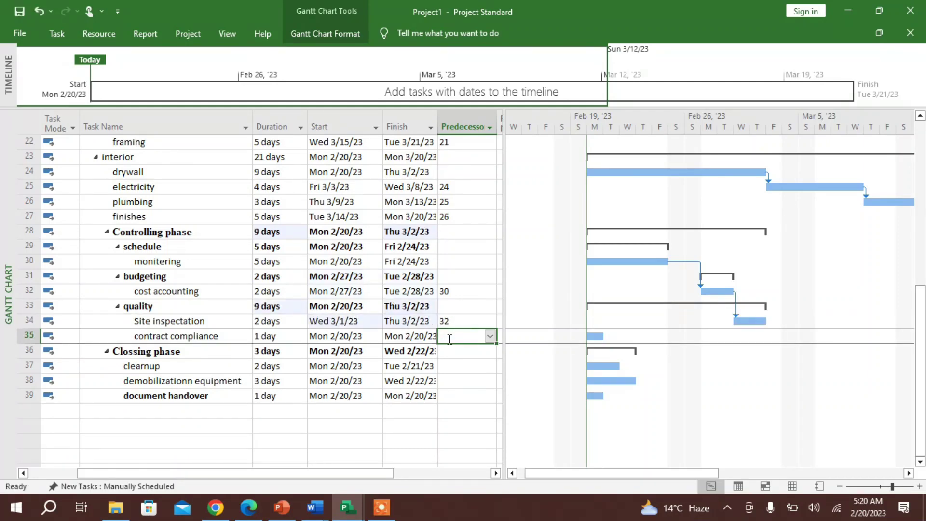
{"action": "type", "text": "34"}
{"action": "left_click", "coordinate": [454, 363]}
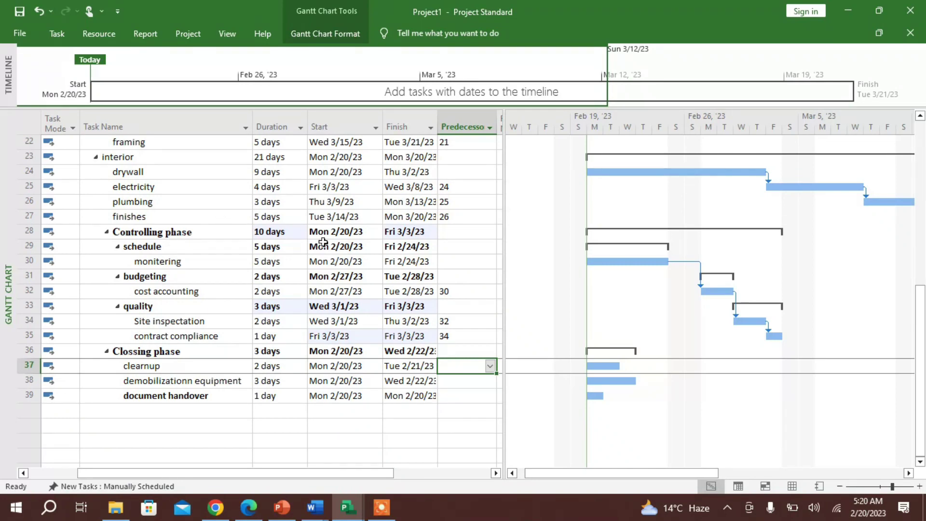
- Switch to the school construction project and check the total durations of the Controlling phase and Clossing phase
{"action": "left_click", "coordinate": [381, 508]}
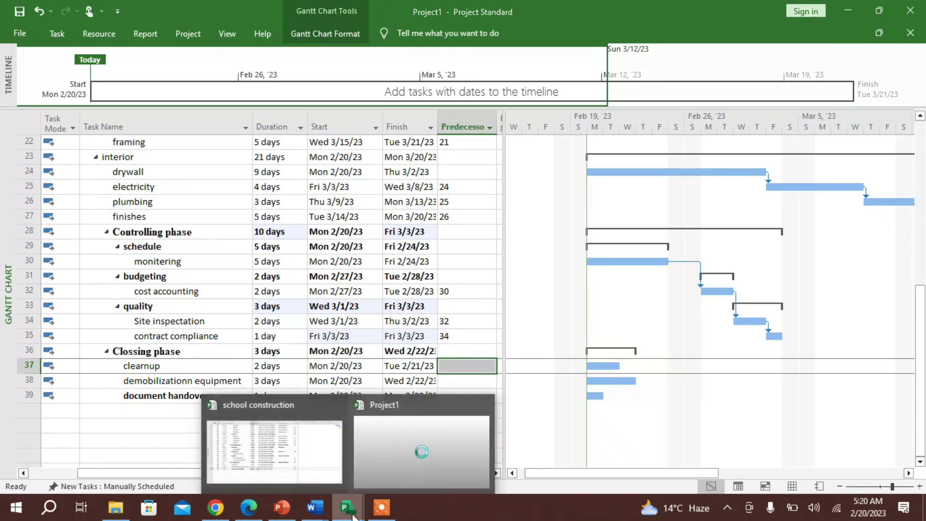
{"action": "key", "text": "alt+Tab"}
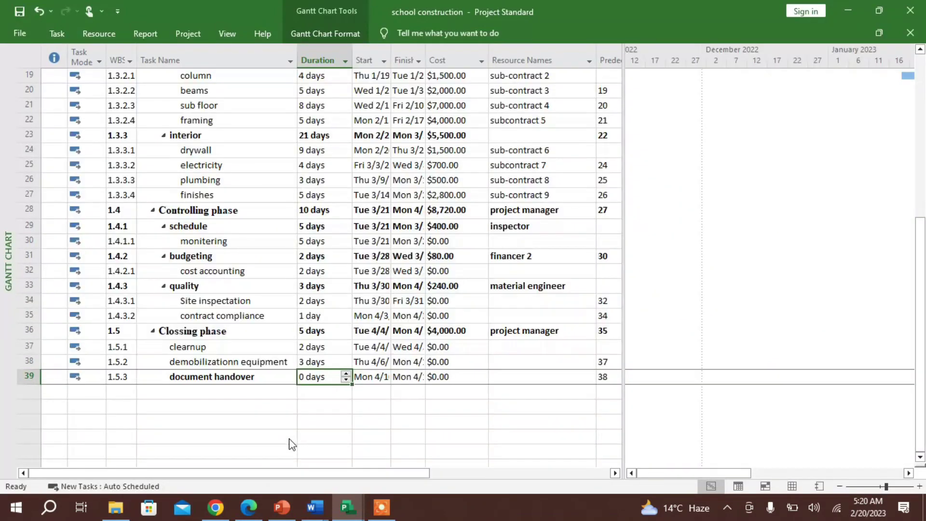
{"action": "left_click", "coordinate": [309, 208]}
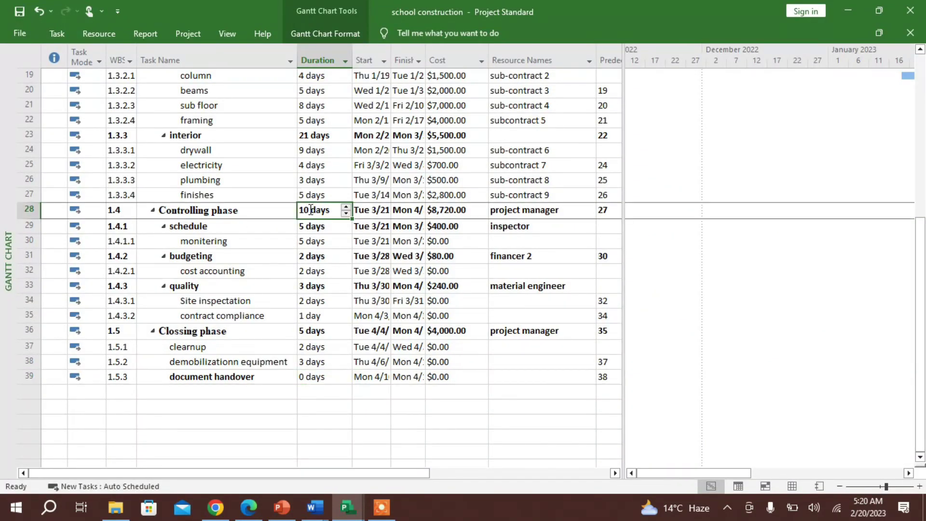
{"action": "left_click", "coordinate": [317, 331]}
- Return to Project1 and set the predecessor of demobilizationn equipment to task 37 and of document handover to task 38
{"action": "mouse_move", "coordinate": [360, 502]}
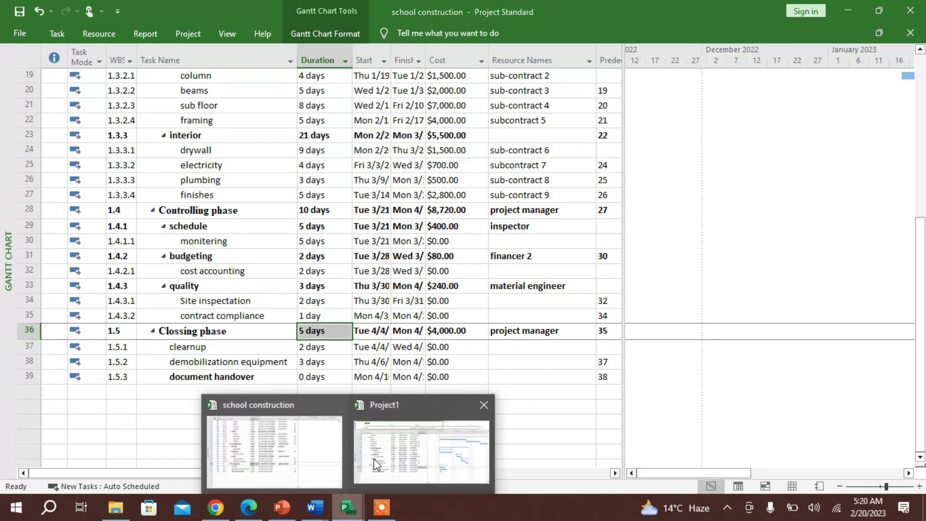
{"action": "left_click", "coordinate": [386, 452]}
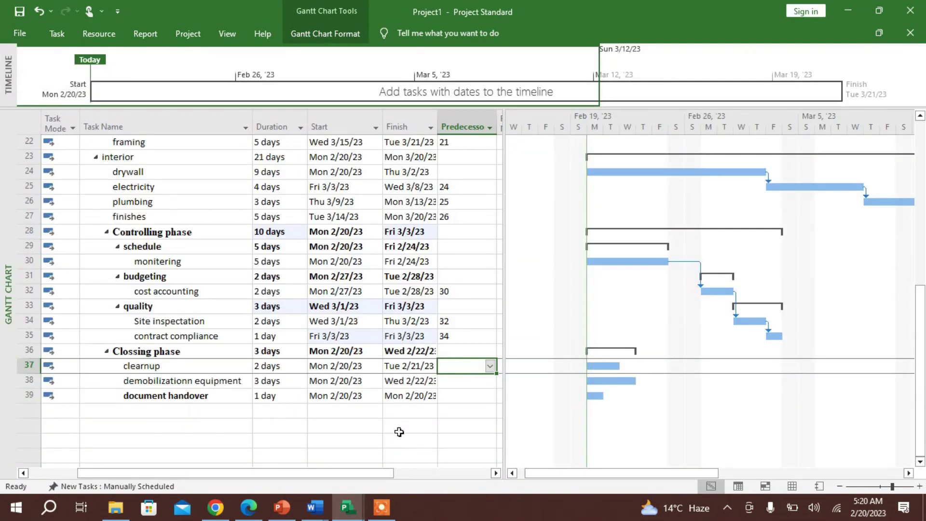
{"action": "left_click", "coordinate": [448, 384]}
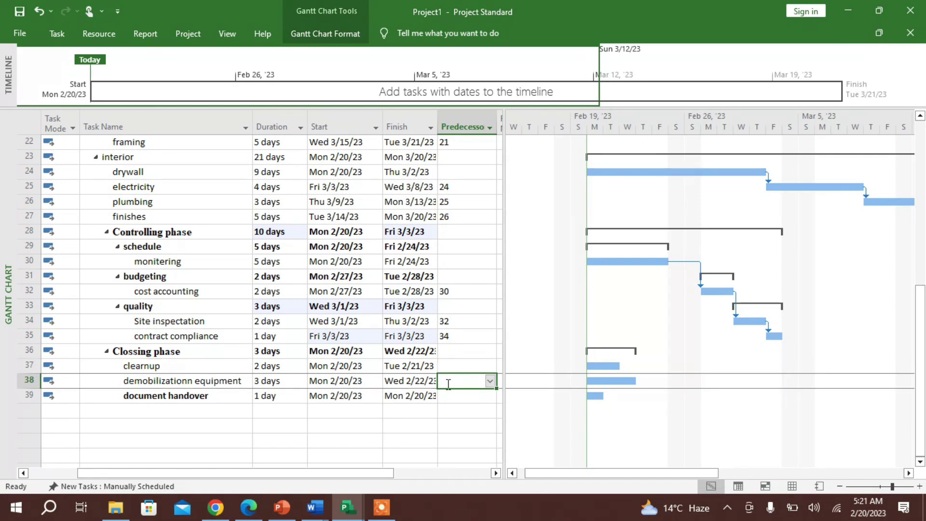
{"action": "type", "text": "37"}
{"action": "left_click", "coordinate": [448, 431]}
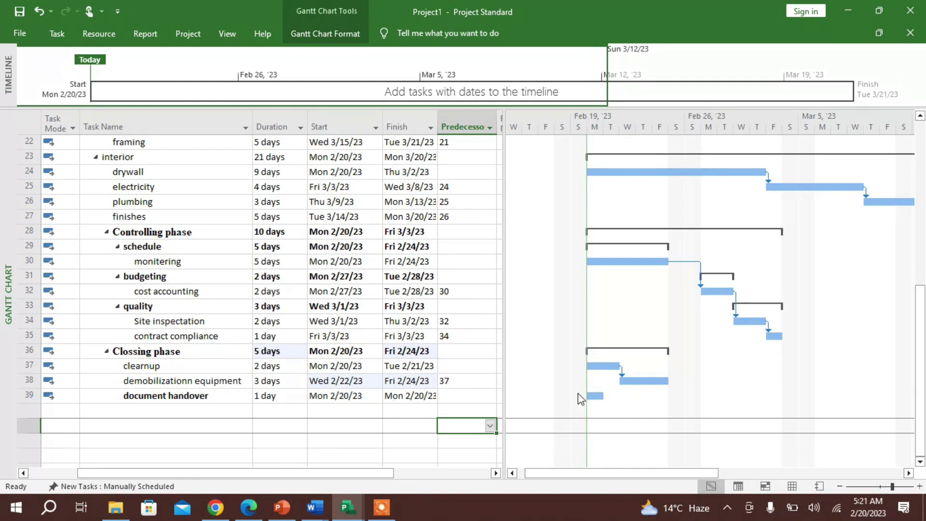
{"action": "left_click", "coordinate": [455, 397]}
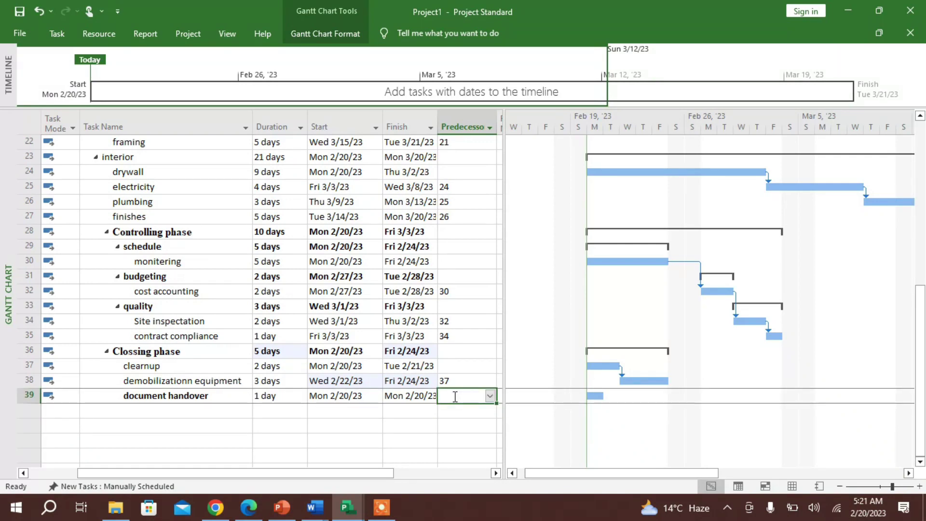
{"action": "type", "text": "38"}
{"action": "left_click", "coordinate": [381, 426]}
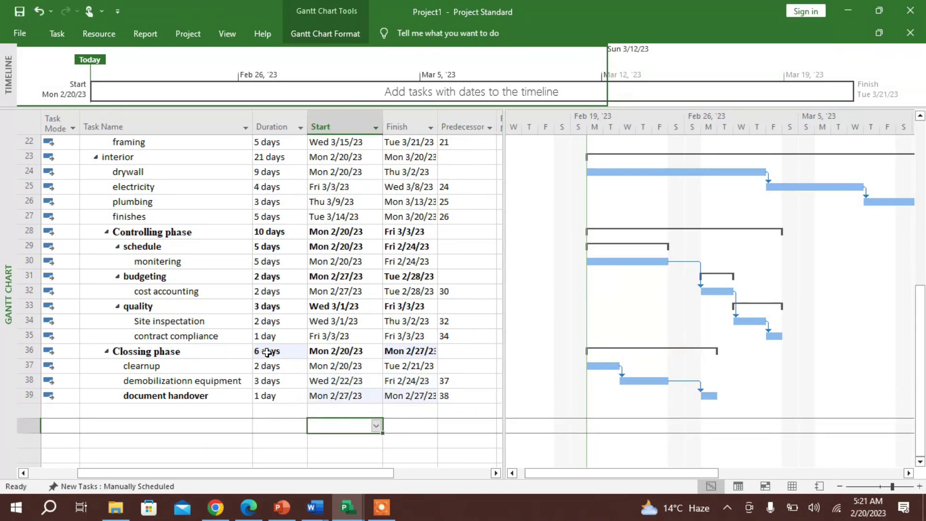
- Set the duration of document handover to 0 days to make it a milestone
{"action": "left_click", "coordinate": [272, 399]}
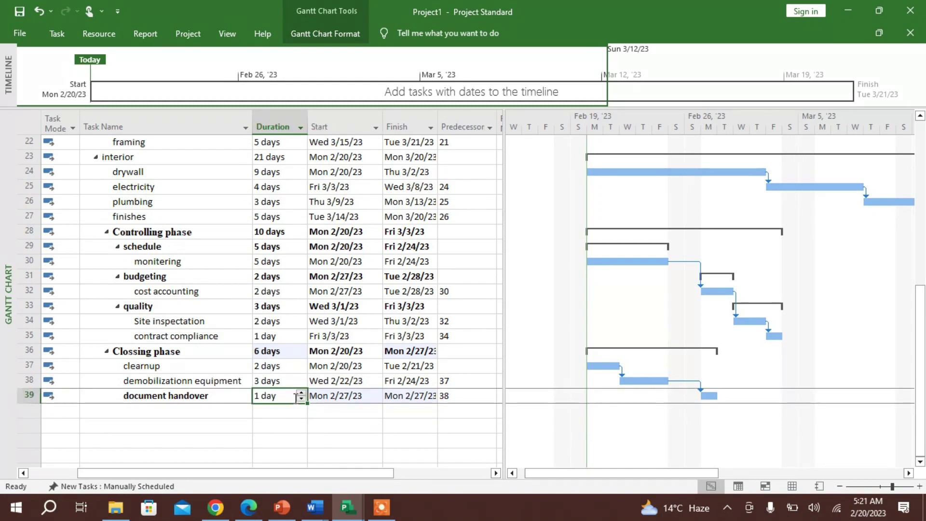
{"action": "left_click", "coordinate": [300, 392]}
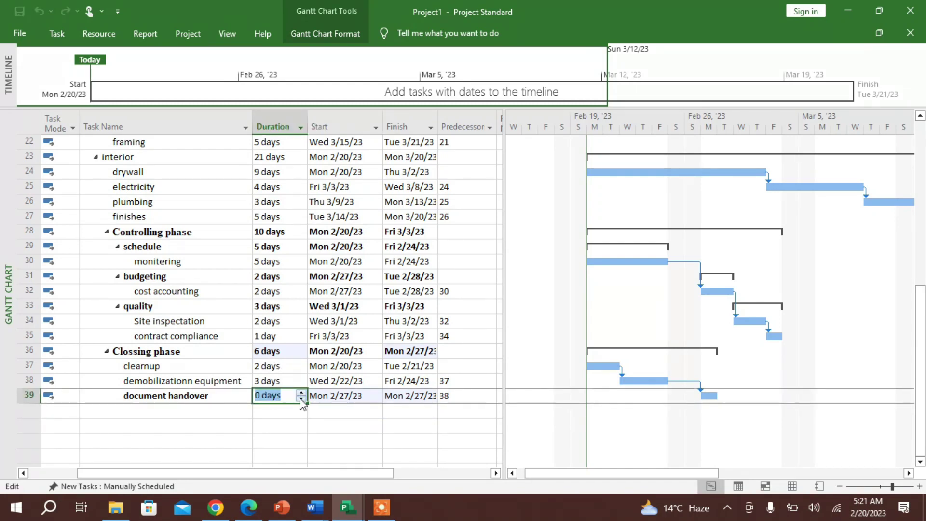
{"action": "left_click", "coordinate": [296, 420]}
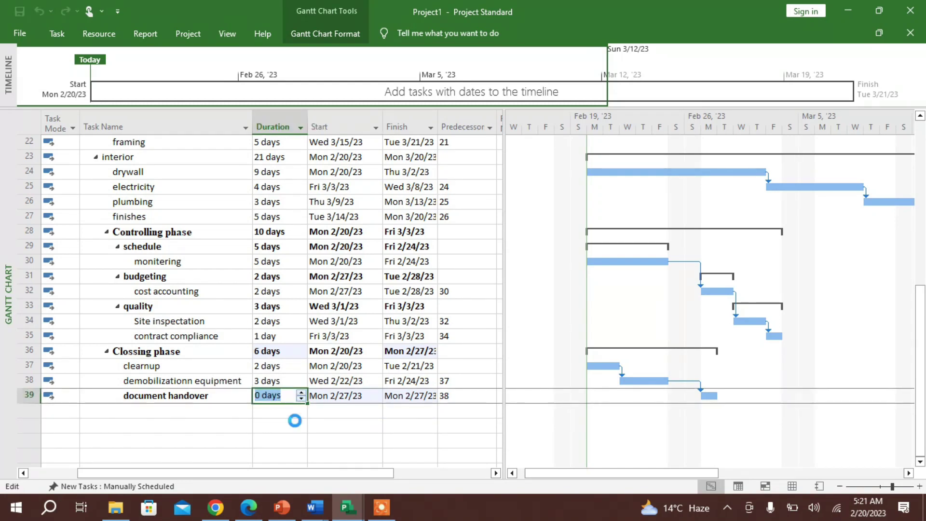
{"action": "left_click", "coordinate": [277, 354]}
{"action": "left_click", "coordinate": [271, 396]}
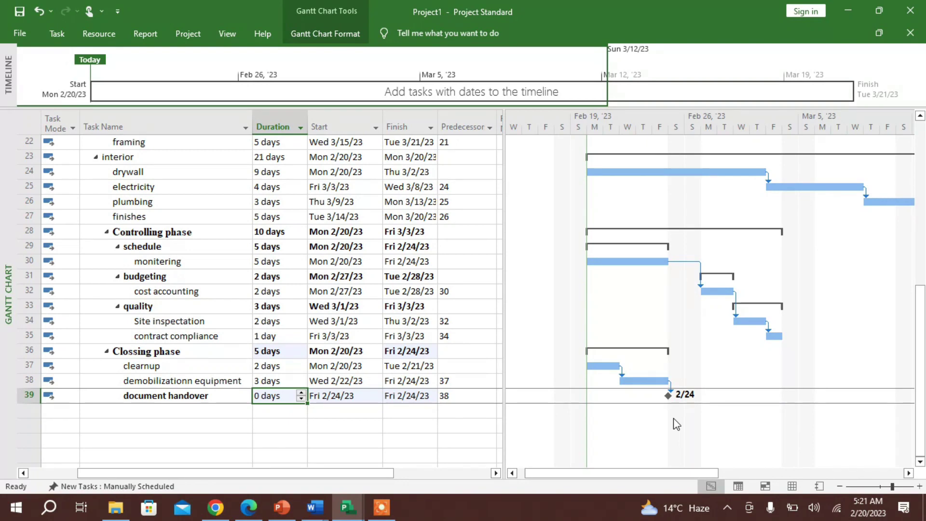
- Check the Initiation, Planning and Execute phase durations in the school construction project, and return to Project1
{"action": "mouse_move", "coordinate": [363, 510]}
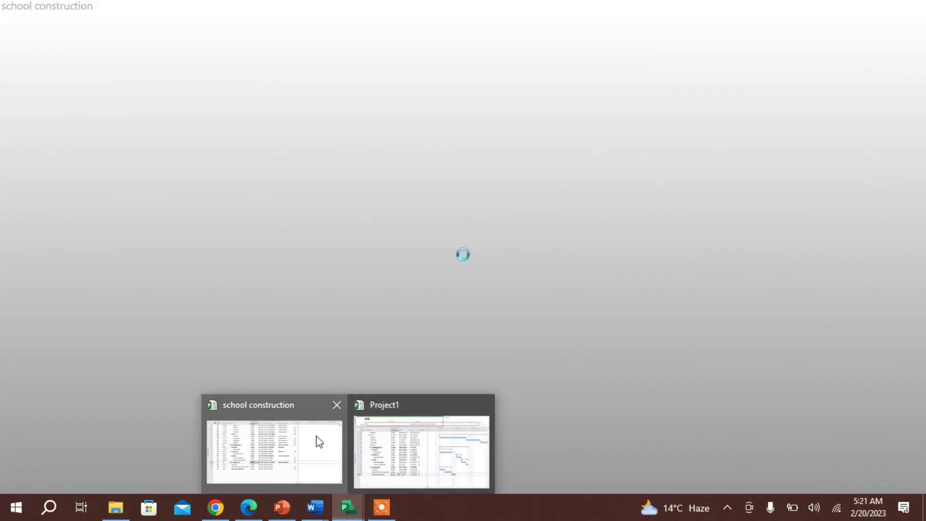
{"action": "left_click", "coordinate": [317, 440]}
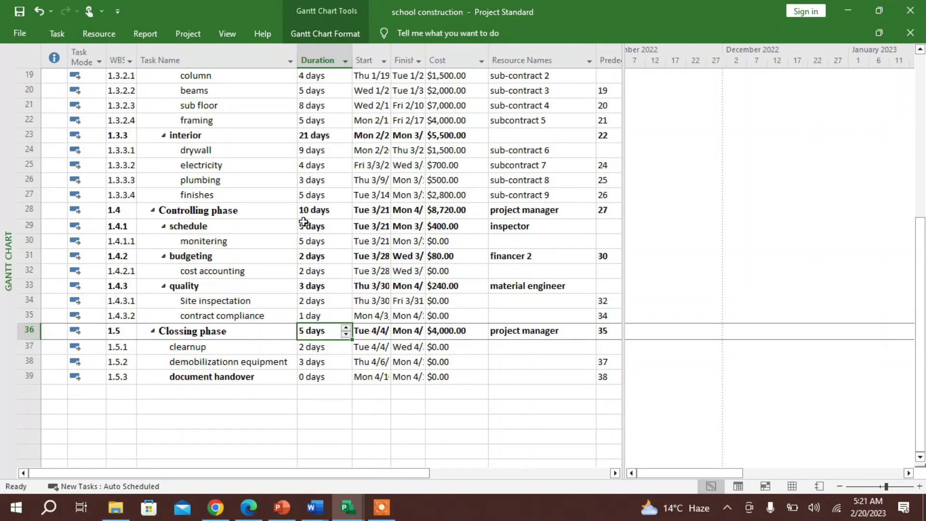
{"action": "scroll", "coordinate": [335, 211], "scroll_direction": "up", "scroll_amount": 1}
{"action": "scroll", "coordinate": [335, 211], "scroll_direction": "up", "scroll_amount": 6}
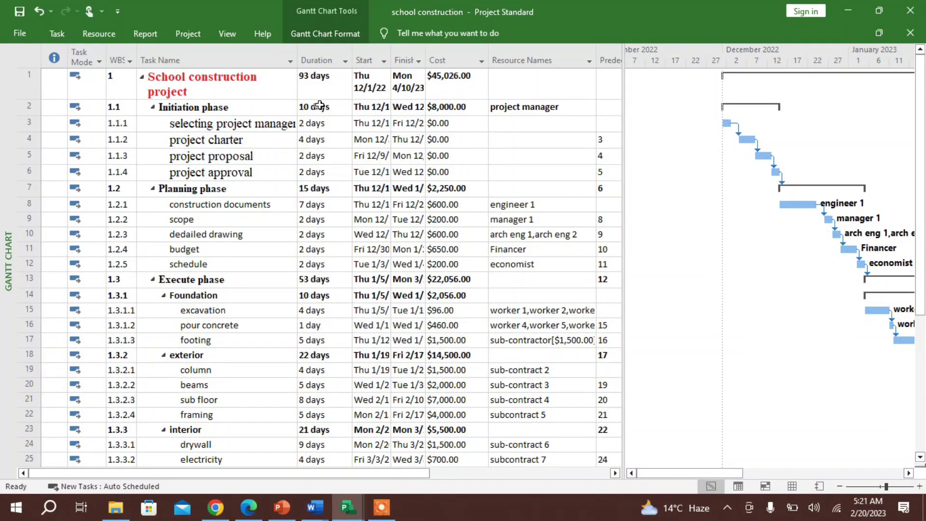
{"action": "left_click", "coordinate": [319, 106]}
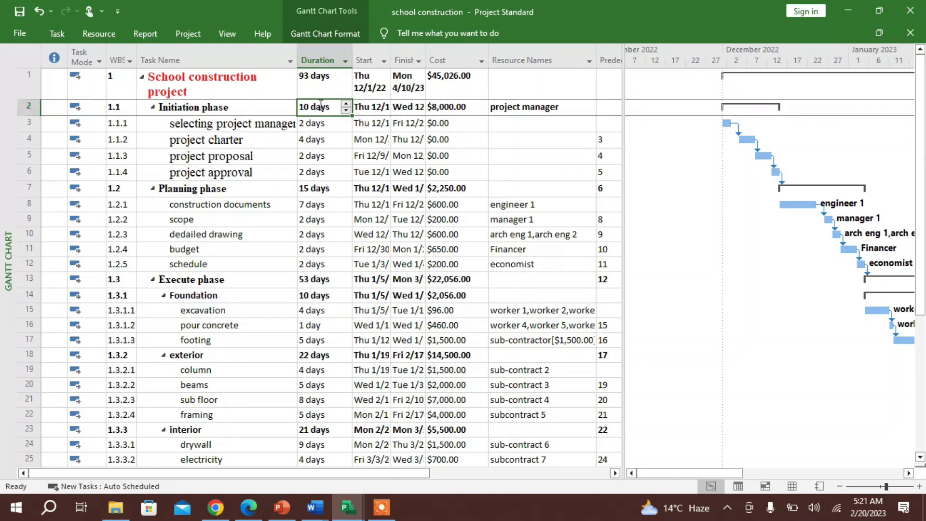
{"action": "left_click", "coordinate": [320, 195]}
{"action": "left_click", "coordinate": [321, 279]}
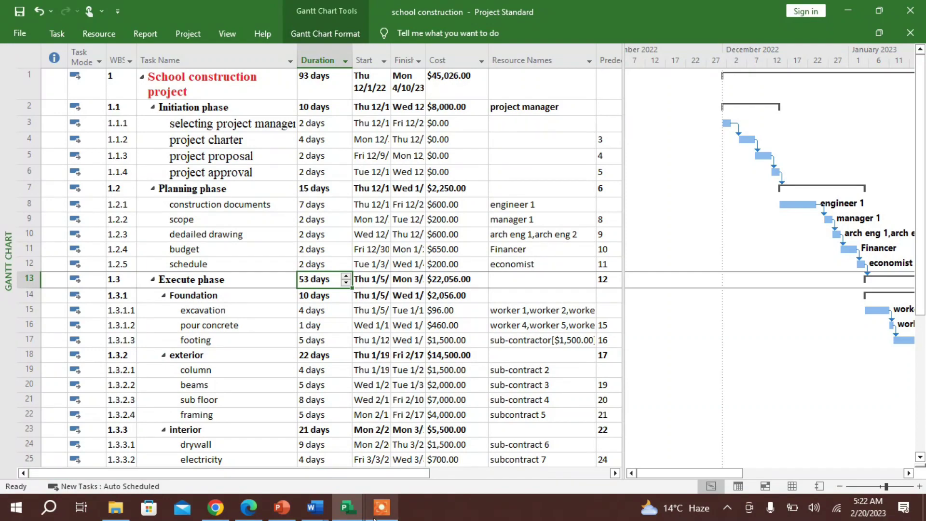
{"action": "mouse_move", "coordinate": [351, 497]}
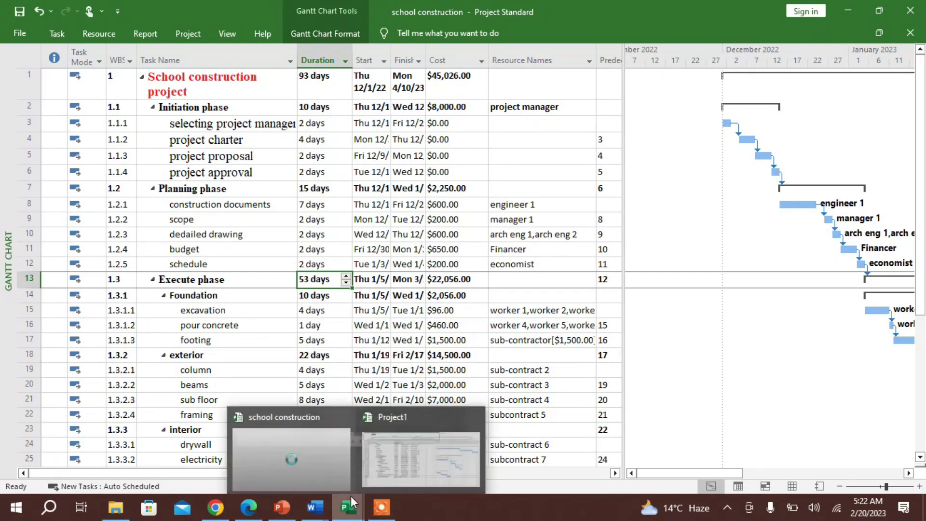
{"action": "left_click", "coordinate": [381, 441]}
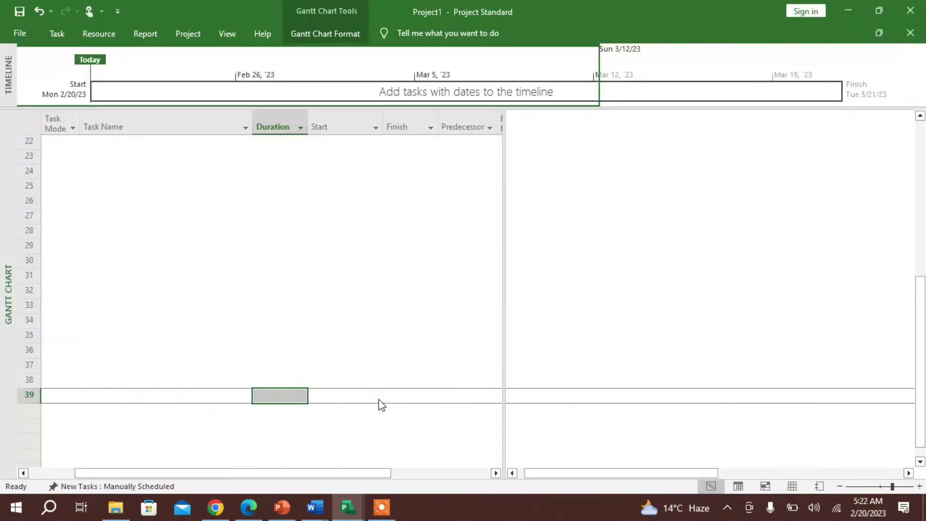
- Set the predecessor of the exterior summary task to task 17 and check the Execute phase duration
{"action": "scroll", "coordinate": [332, 342], "scroll_direction": "up", "scroll_amount": 7}
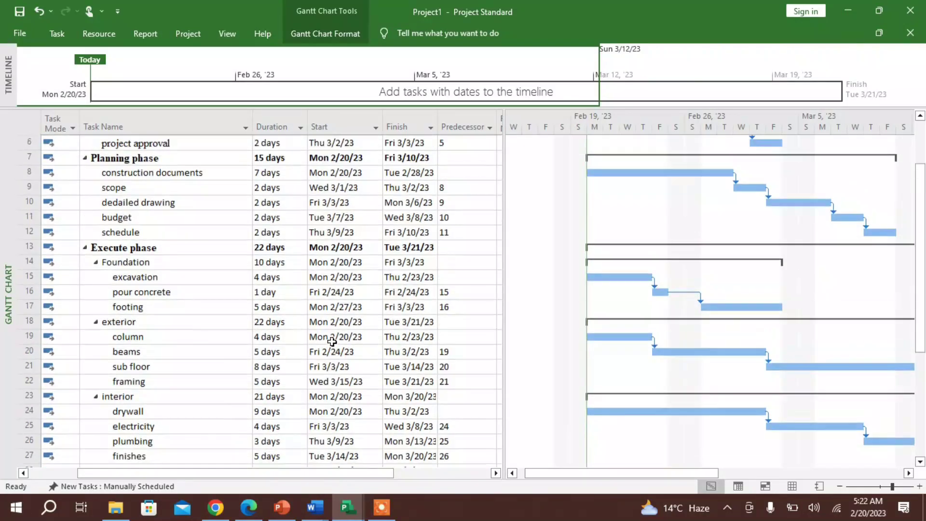
{"action": "scroll", "coordinate": [332, 341], "scroll_direction": "up", "scroll_amount": 1}
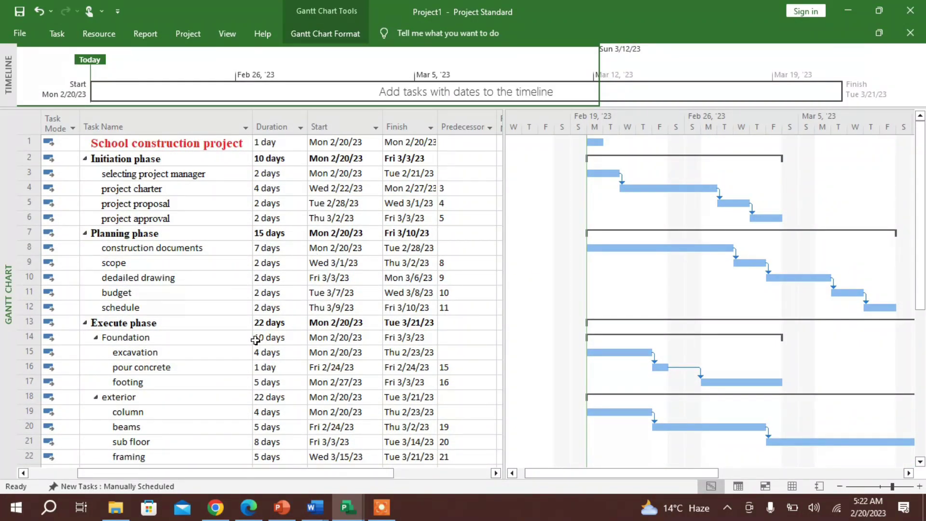
{"action": "scroll", "coordinate": [256, 340], "scroll_direction": "down", "scroll_amount": 1}
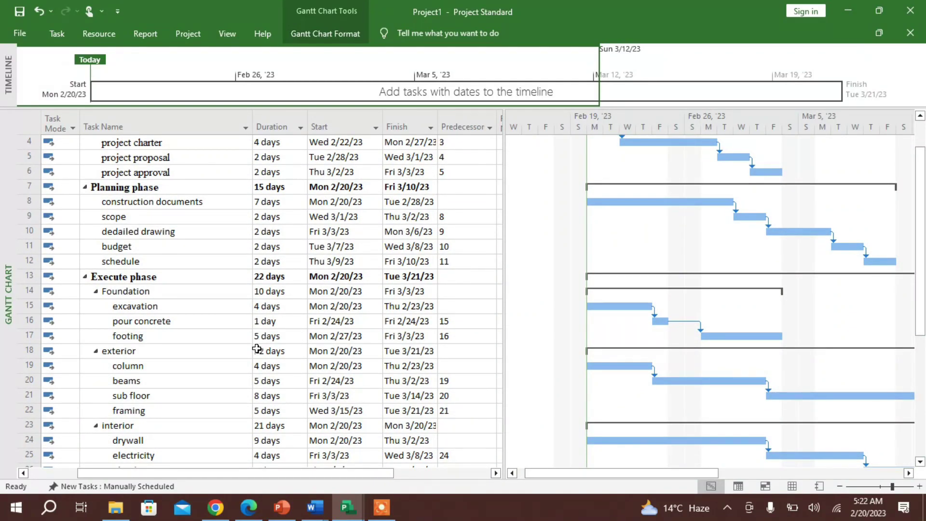
{"action": "scroll", "coordinate": [257, 343], "scroll_direction": "down", "scroll_amount": 1}
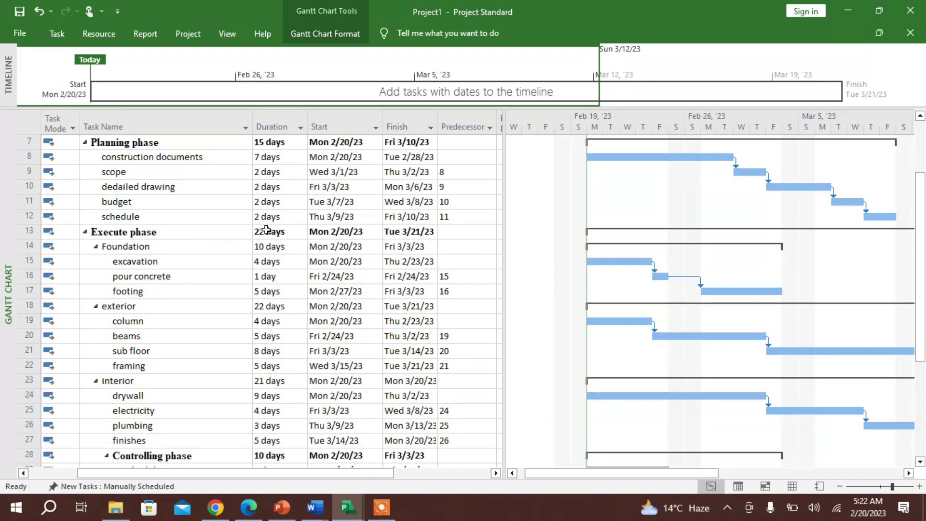
{"action": "left_click", "coordinate": [446, 307]}
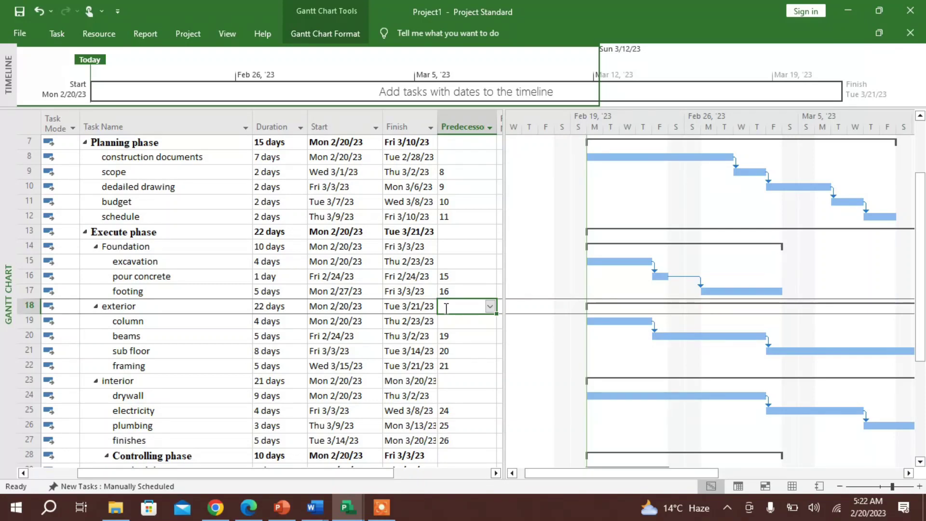
{"action": "type", "text": "17"}
{"action": "left_click", "coordinate": [470, 248]}
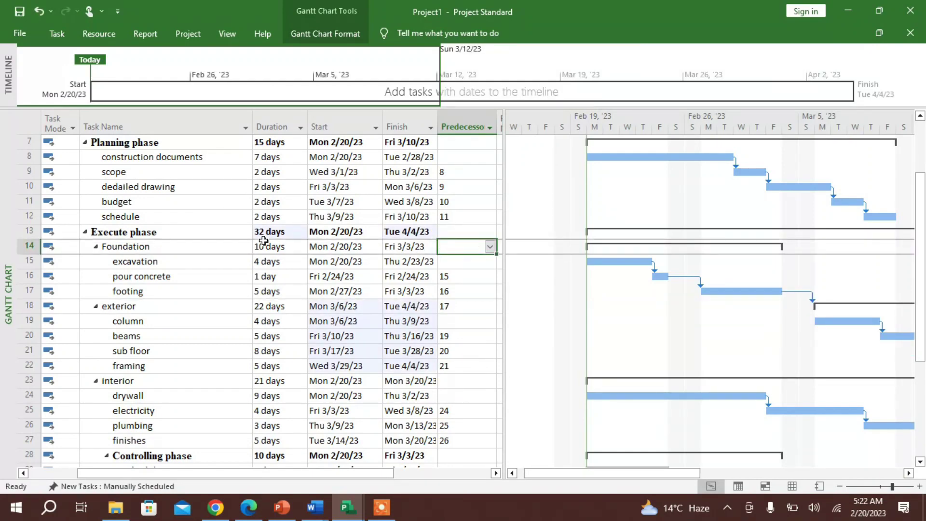
{"action": "left_click", "coordinate": [274, 233]}
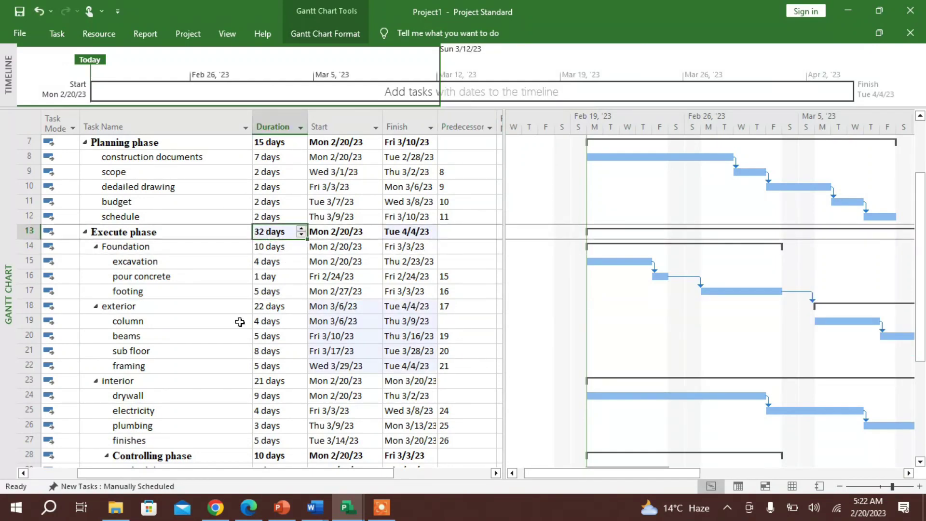
- Set the predecessor of the interior summary task to task 22 and check the Execute phase duration again
{"action": "left_click", "coordinate": [459, 381]}
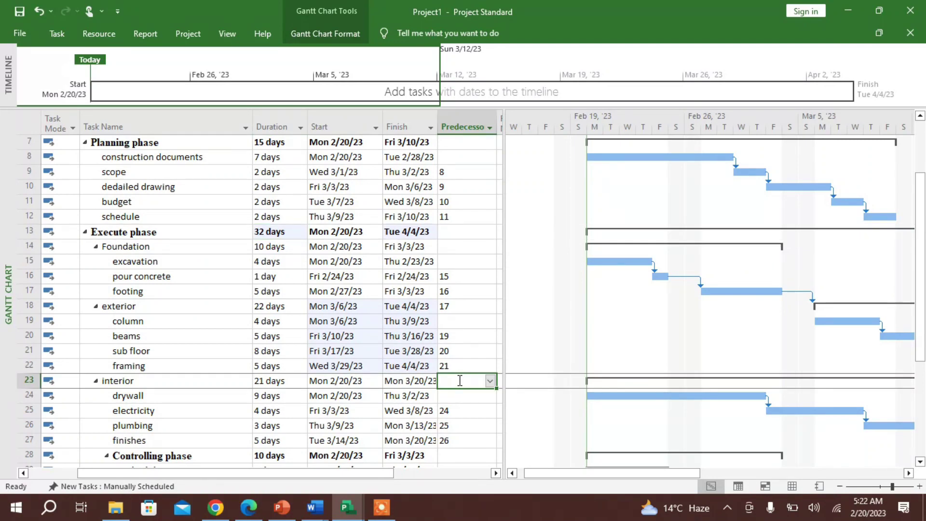
{"action": "type", "text": "22"}
{"action": "left_click", "coordinate": [459, 411]}
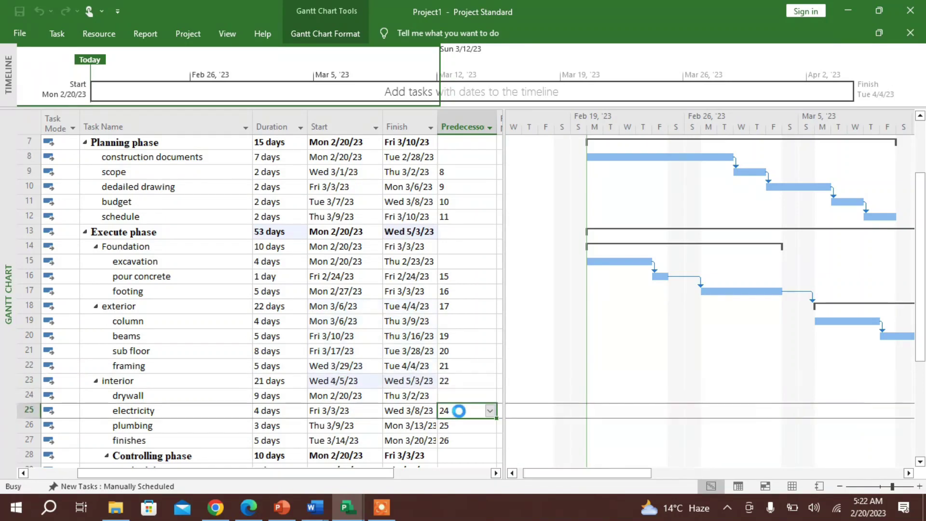
{"action": "left_click", "coordinate": [278, 232]}
{"action": "scroll", "coordinate": [286, 288], "scroll_direction": "up", "scroll_amount": 1}
{"action": "scroll", "coordinate": [286, 289], "scroll_direction": "up", "scroll_amount": 2}
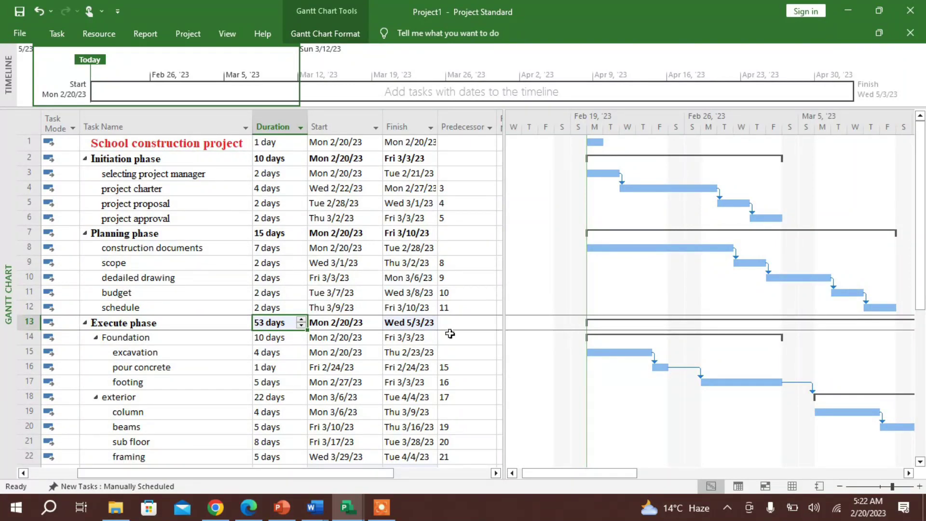
- Review the start and finish dates from the exterior task through the Controlling and Clossing phases
{"action": "left_click", "coordinate": [314, 397]}
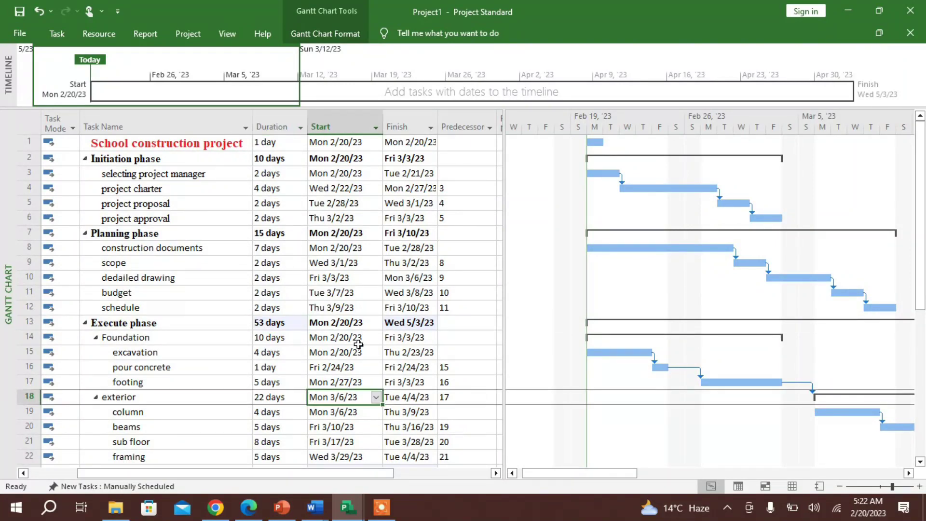
{"action": "scroll", "coordinate": [358, 345], "scroll_direction": "down", "scroll_amount": 5}
{"action": "scroll", "coordinate": [358, 344], "scroll_direction": "down", "scroll_amount": 5}
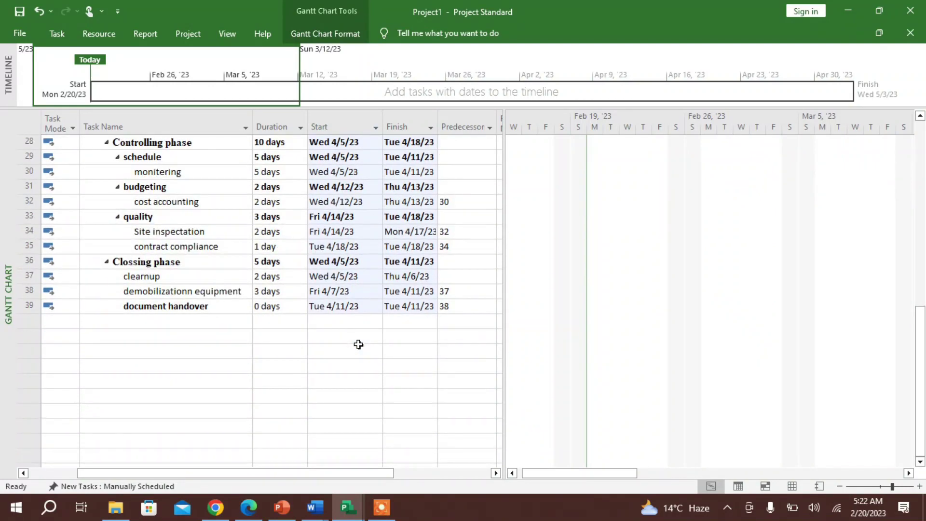
{"action": "scroll", "coordinate": [359, 344], "scroll_direction": "up", "scroll_amount": 3}
{"action": "scroll", "coordinate": [359, 345], "scroll_direction": "up", "scroll_amount": 2}
{"action": "scroll", "coordinate": [359, 345], "scroll_direction": "down", "scroll_amount": 3}
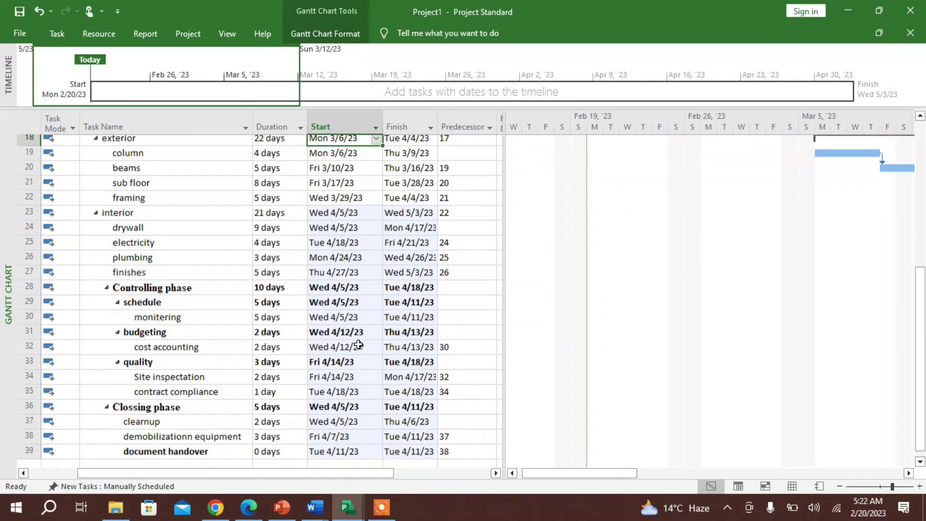
{"action": "scroll", "coordinate": [615, 471], "scroll_direction": "up", "scroll_amount": 1}
{"action": "mouse_move", "coordinate": [615, 474]}
{"action": "left_mouse_down"}
{"action": "mouse_move", "coordinate": [837, 470]}
{"action": "mouse_move", "coordinate": [613, 474]}
{"action": "left_mouse_up"}
{"action": "scroll", "coordinate": [662, 439], "scroll_direction": "up", "scroll_amount": 6}
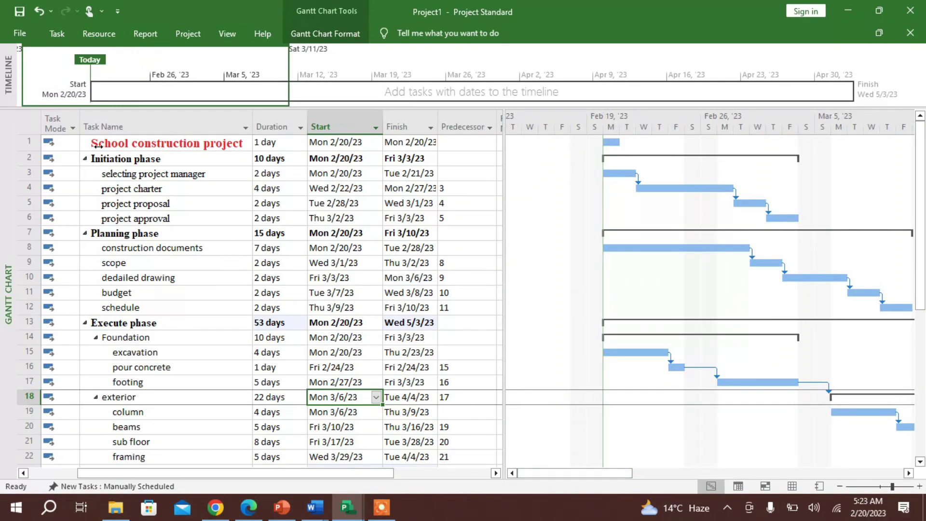
- Collapse the Initiation and Planning phases, and collapse and re-expand the Execute phase to check which tasks it contains
{"action": "left_click", "coordinate": [85, 159]}
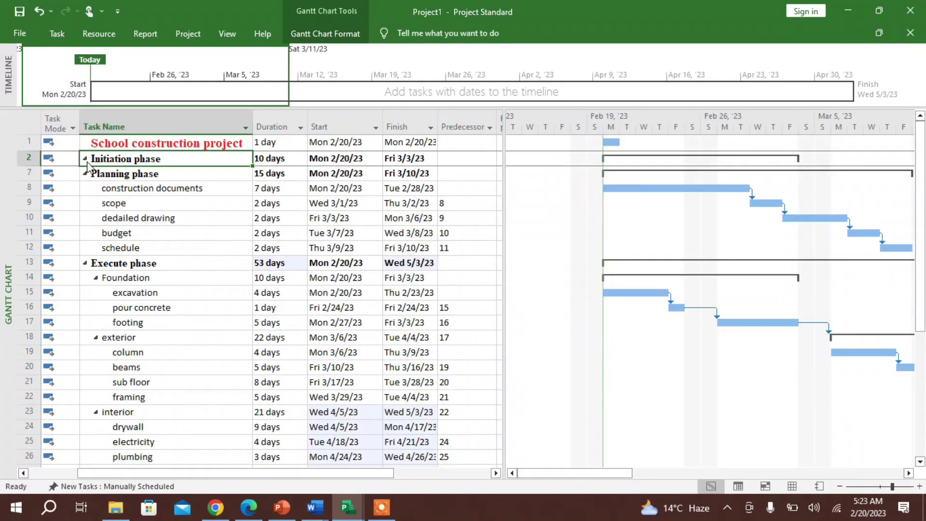
{"action": "left_click", "coordinate": [84, 174]}
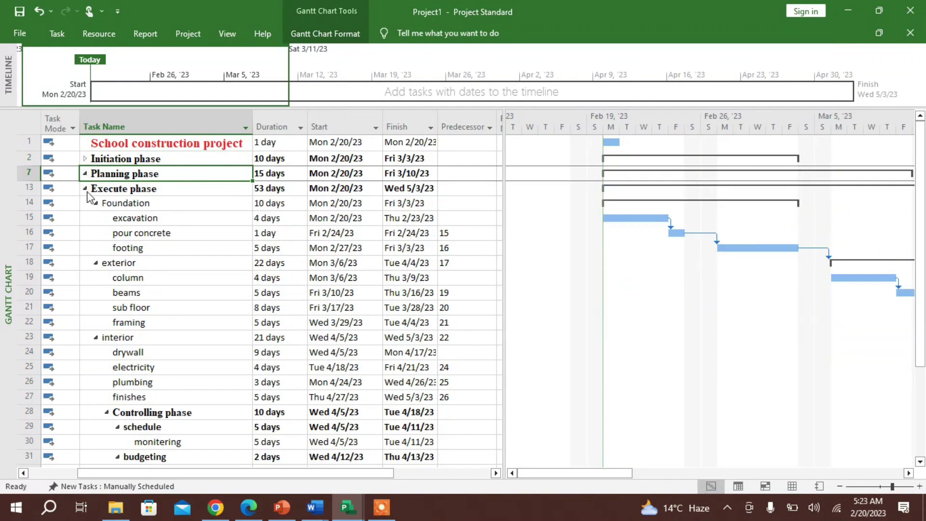
{"action": "left_click", "coordinate": [85, 188]}
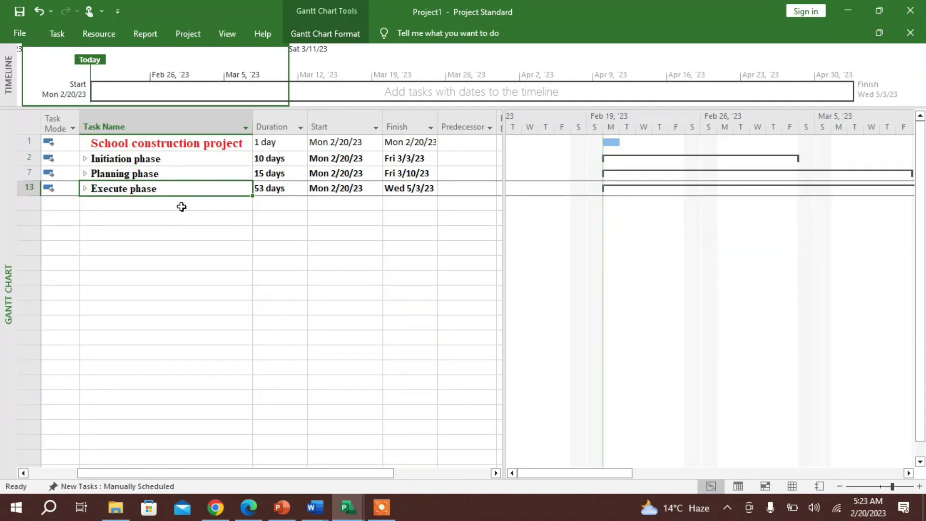
{"action": "left_click", "coordinate": [85, 188]}
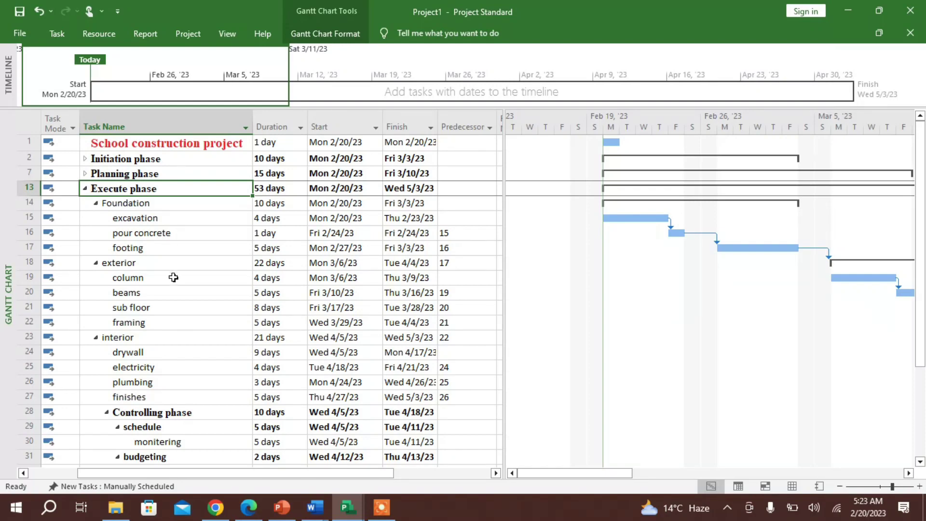
- Outdent the Clossing phase and the Controlling phase by one level each
{"action": "scroll", "coordinate": [174, 277], "scroll_direction": "down", "scroll_amount": 6}
{"action": "scroll", "coordinate": [174, 277], "scroll_direction": "down", "scroll_amount": 1}
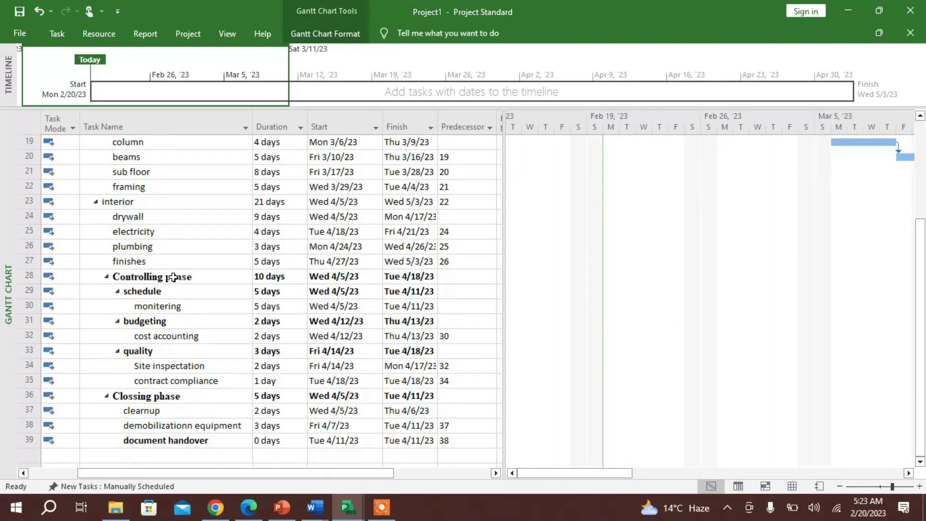
{"action": "left_click", "coordinate": [185, 397]}
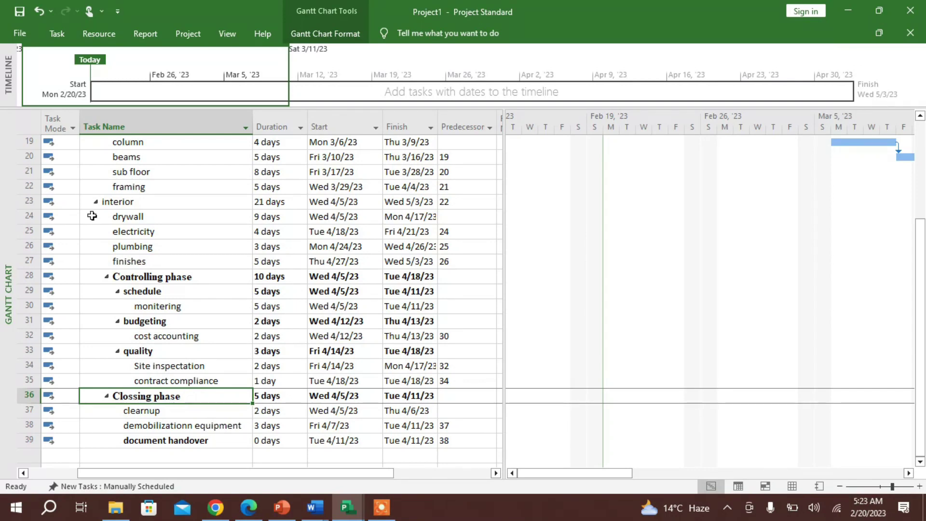
{"action": "left_click", "coordinate": [56, 35]}
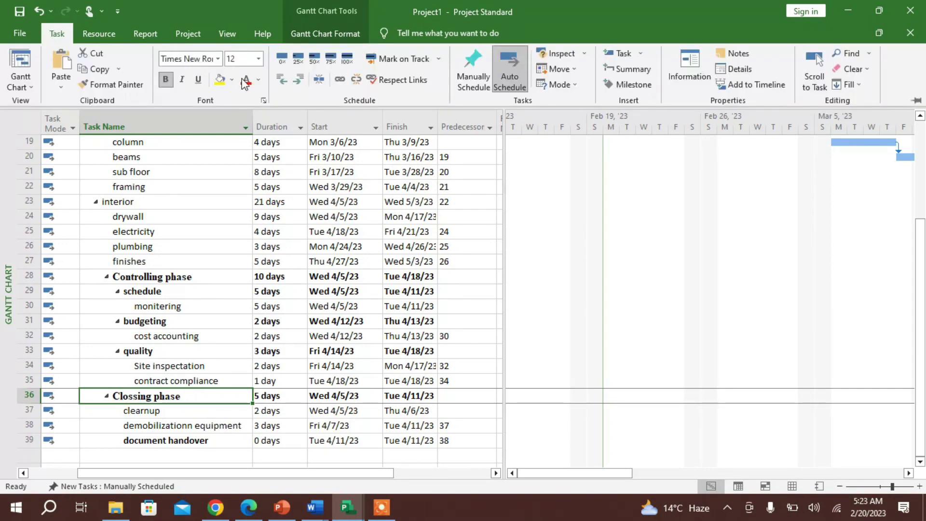
{"action": "left_click", "coordinate": [278, 78]}
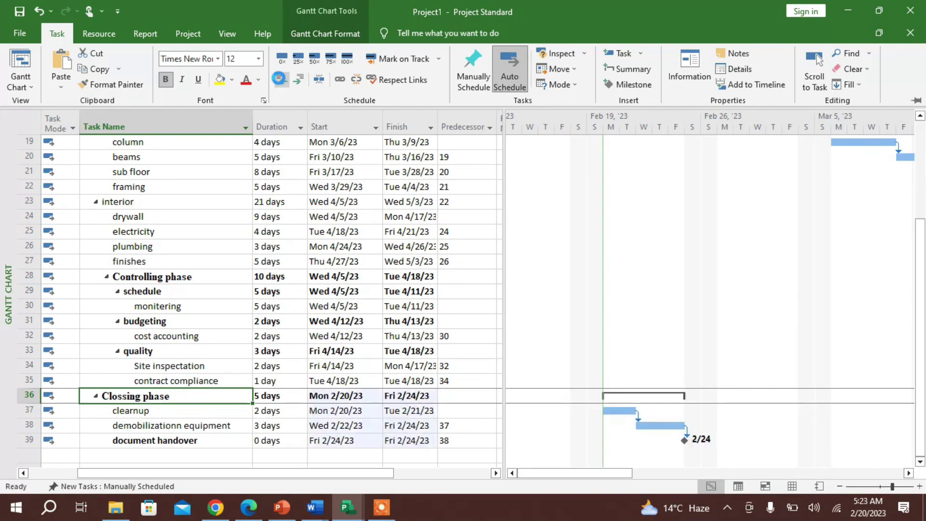
{"action": "left_click", "coordinate": [143, 277]}
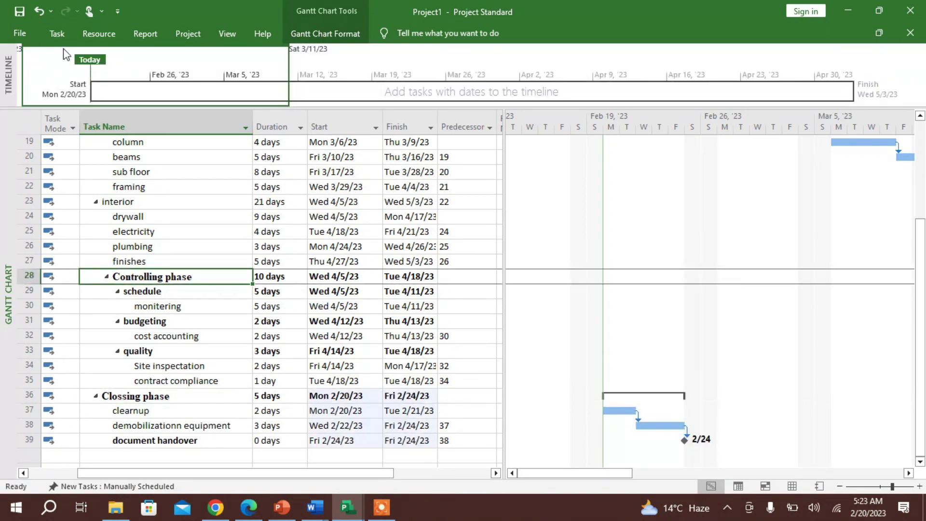
{"action": "left_click", "coordinate": [58, 35]}
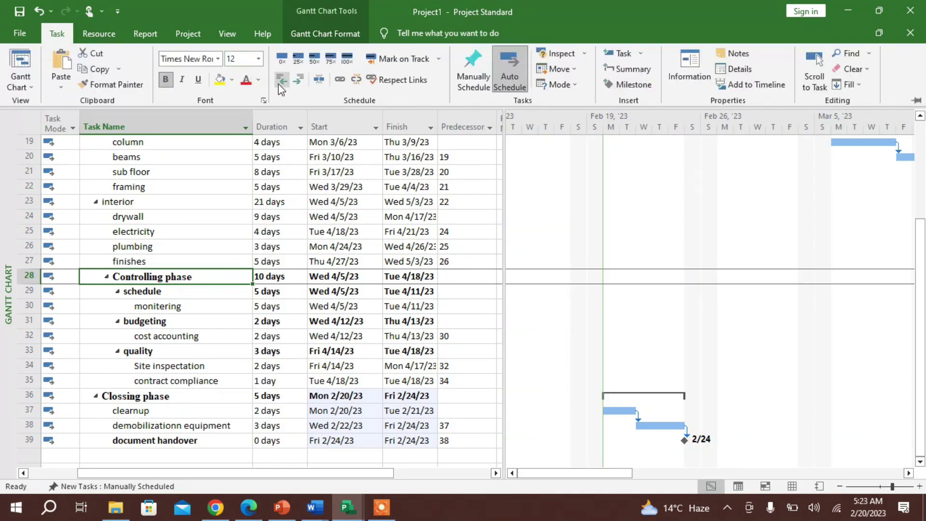
{"action": "left_click", "coordinate": [279, 83]}
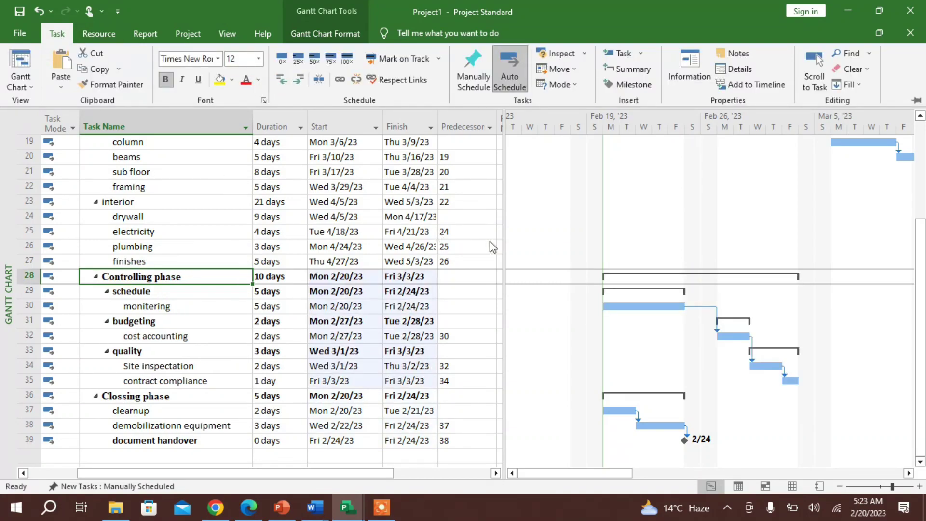
- Collapse and re-expand the Execute phase to check the outline levels of the Controlling and Clossing phases
{"action": "scroll", "coordinate": [528, 251], "scroll_direction": "up", "scroll_amount": 1}
{"action": "scroll", "coordinate": [528, 250], "scroll_direction": "up", "scroll_amount": 2}
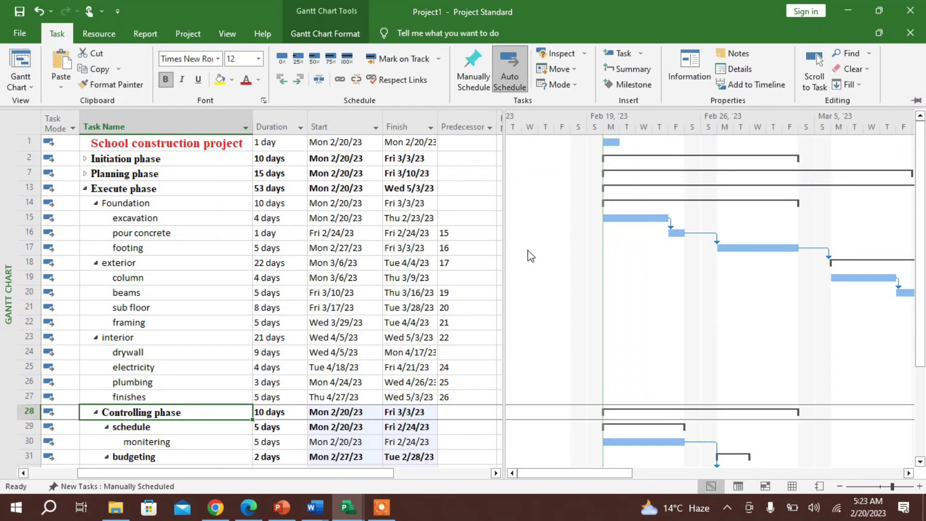
{"action": "scroll", "coordinate": [528, 250], "scroll_direction": "down", "scroll_amount": 2}
{"action": "scroll", "coordinate": [232, 258], "scroll_direction": "up", "scroll_amount": 2}
{"action": "key", "text": "ctrl+F1"}
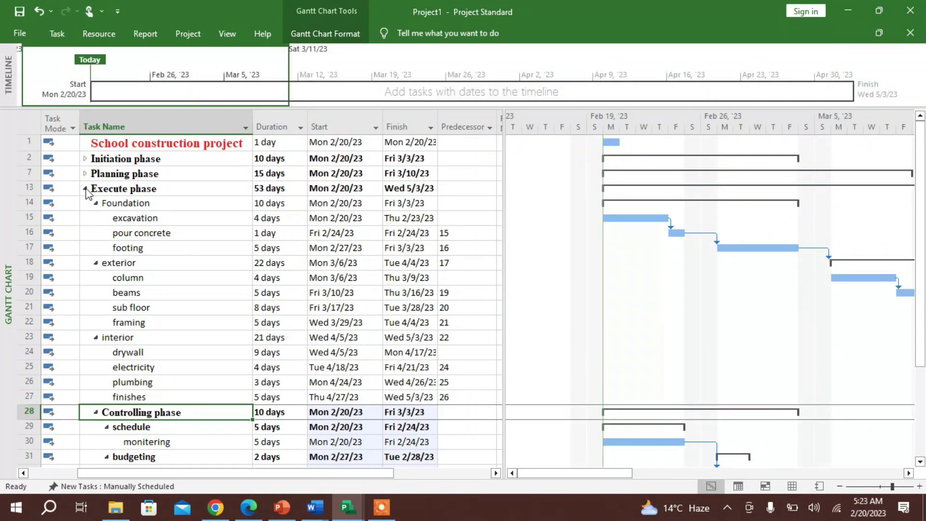
{"action": "left_click", "coordinate": [85, 189]}
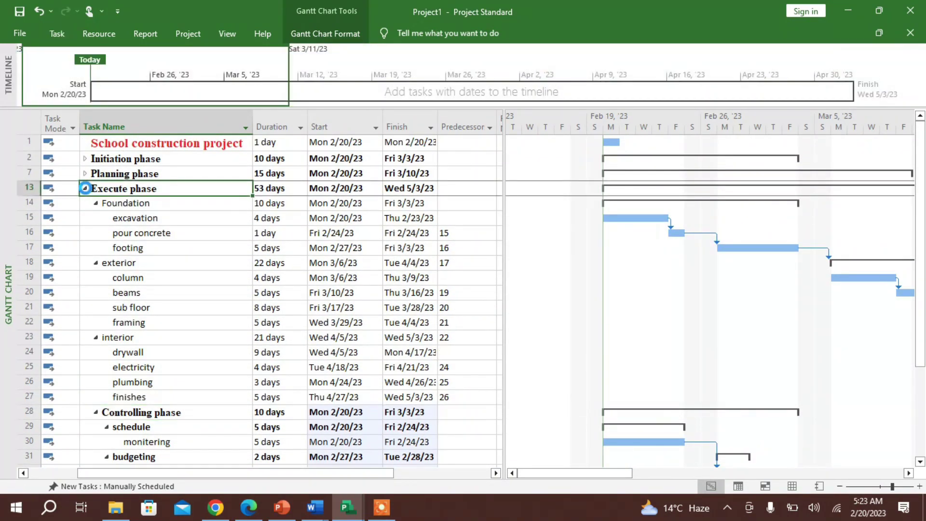
{"action": "left_click", "coordinate": [86, 188]}
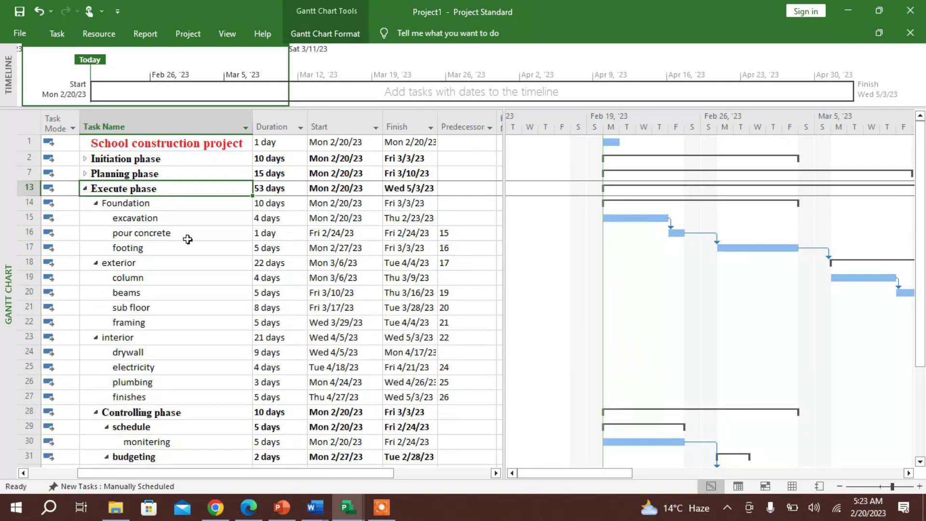
{"action": "scroll", "coordinate": [186, 238], "scroll_direction": "down", "scroll_amount": 2}
{"action": "scroll", "coordinate": [188, 239], "scroll_direction": "down", "scroll_amount": 2}
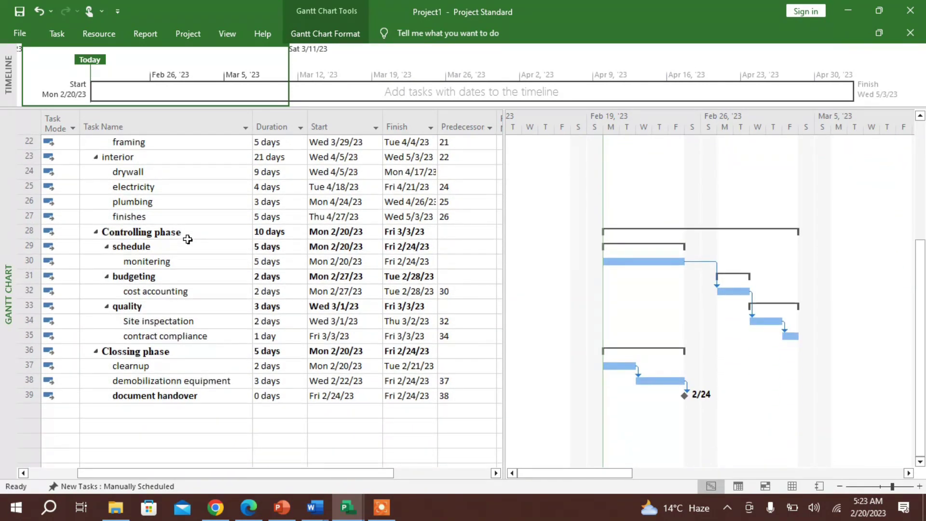
- Outdent the Controlling phase one more level so it matches the Execute phase
{"action": "scroll", "coordinate": [187, 239], "scroll_direction": "up", "scroll_amount": 2}
{"action": "left_click", "coordinate": [91, 322]}
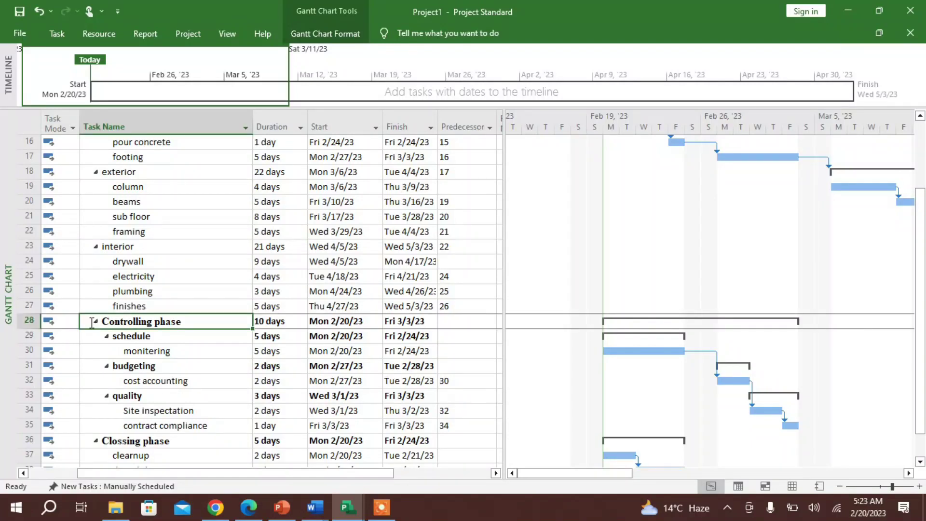
{"action": "left_click", "coordinate": [57, 34]}
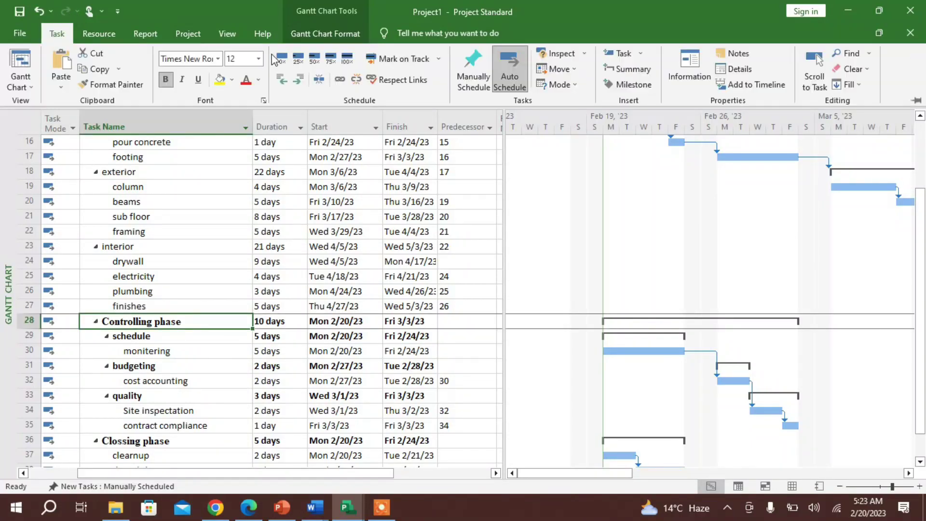
{"action": "left_click", "coordinate": [285, 80]}
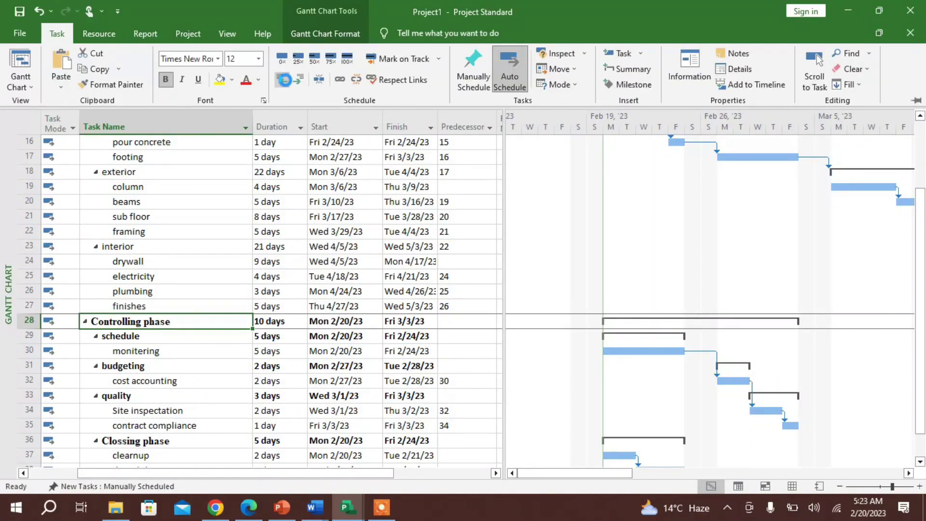
- Outdent the Clossing phase by one level so it matches the Controlling phase
{"action": "scroll", "coordinate": [178, 319], "scroll_direction": "down", "scroll_amount": 2}
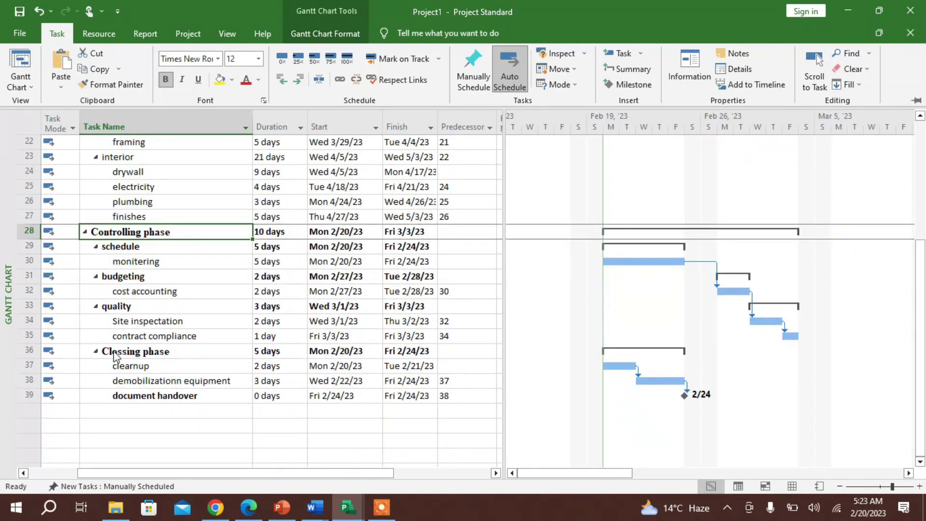
{"action": "left_click", "coordinate": [112, 352]}
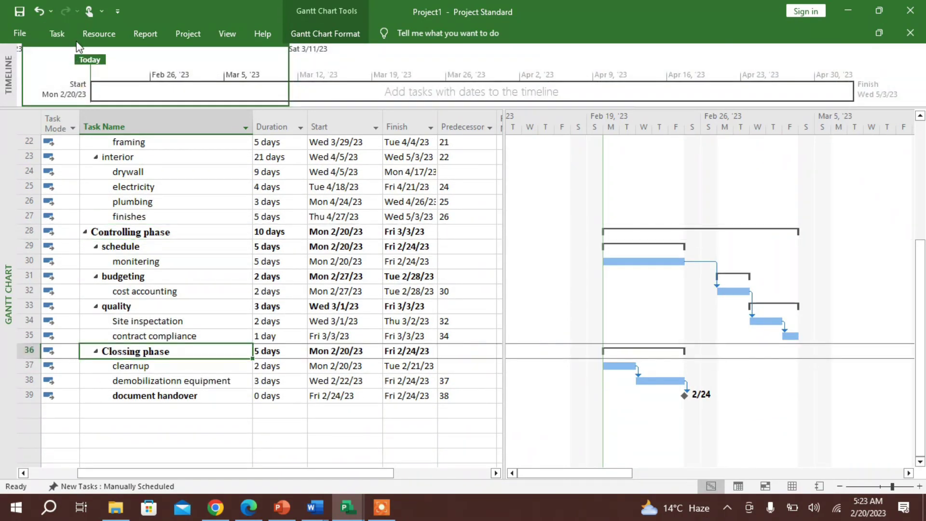
{"action": "left_click", "coordinate": [56, 37]}
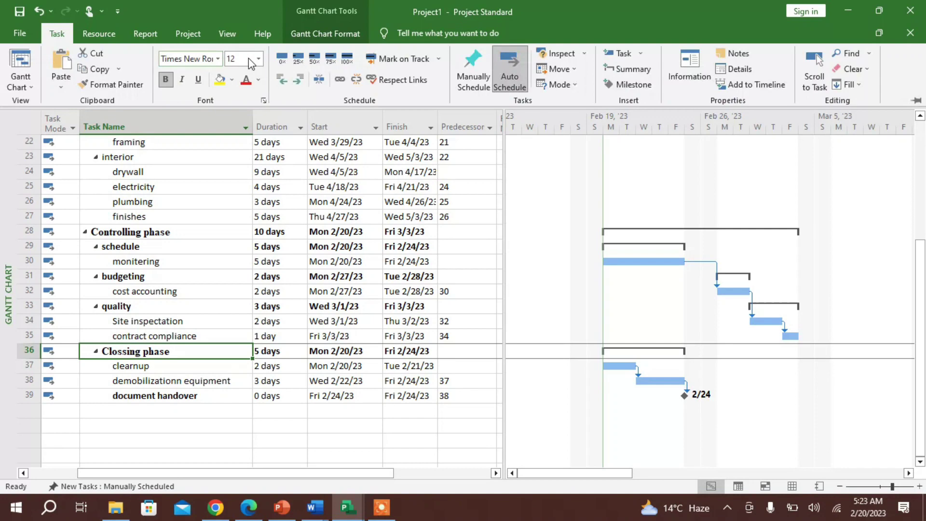
{"action": "left_click", "coordinate": [287, 79]}
- Collapse the Controlling, Execute and Clossing phases so that only the top-level phases are listed
{"action": "scroll", "coordinate": [72, 289], "scroll_direction": "up", "scroll_amount": 2}
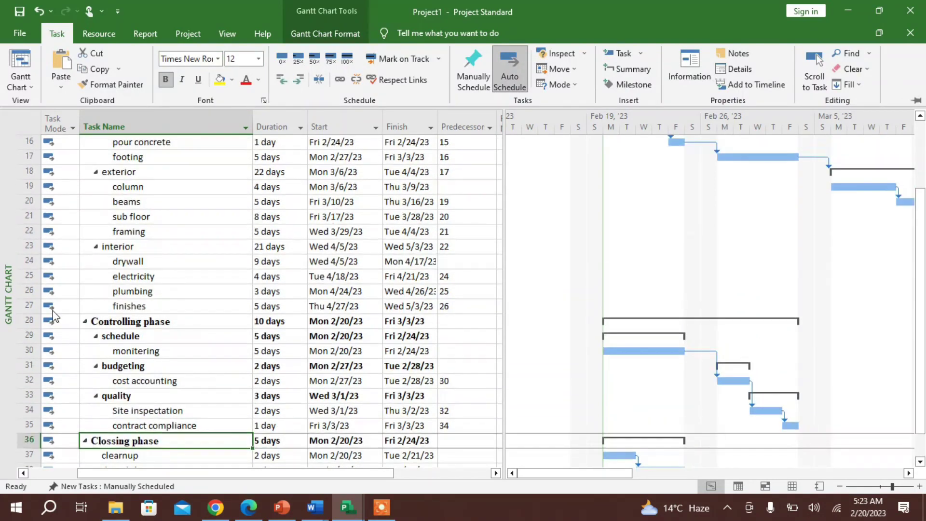
{"action": "left_click", "coordinate": [86, 322]}
{"action": "left_click", "coordinate": [86, 322]}
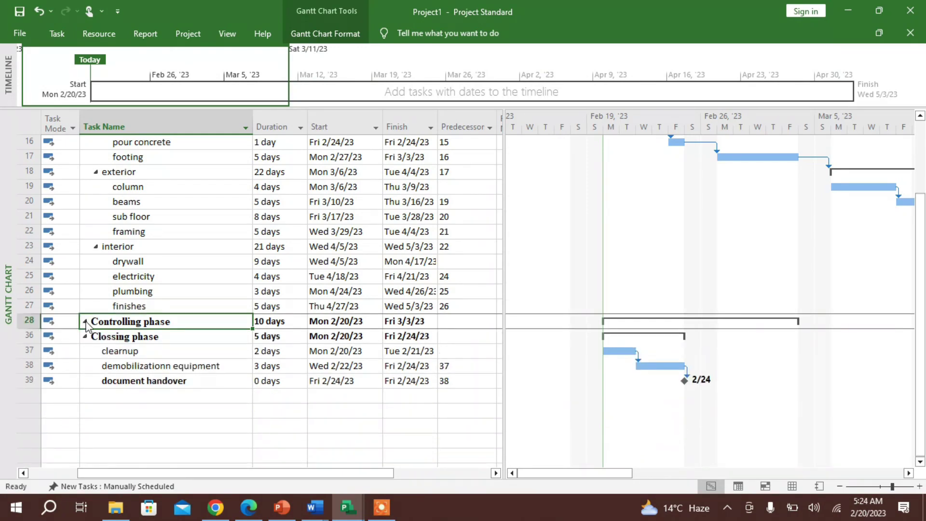
{"action": "scroll", "coordinate": [124, 307], "scroll_direction": "up", "scroll_amount": 2}
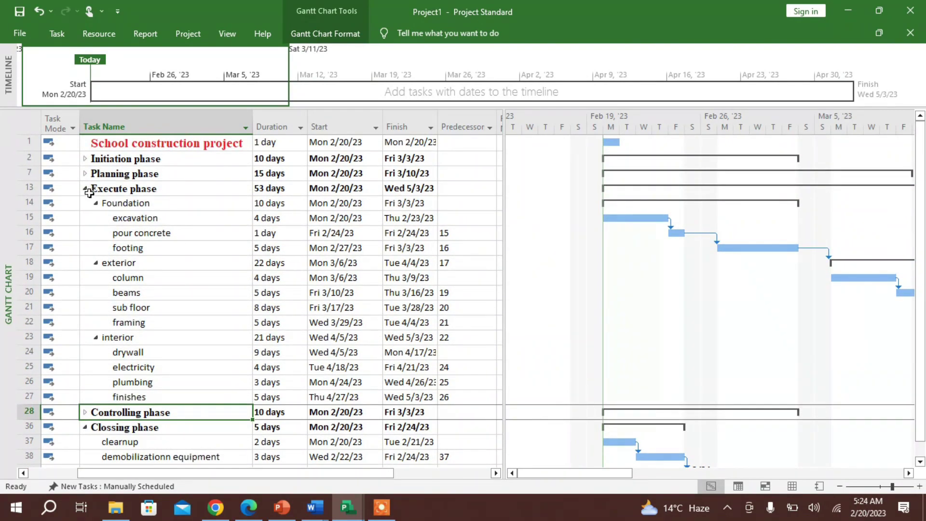
{"action": "left_click", "coordinate": [86, 190]}
{"action": "left_click", "coordinate": [86, 190]}
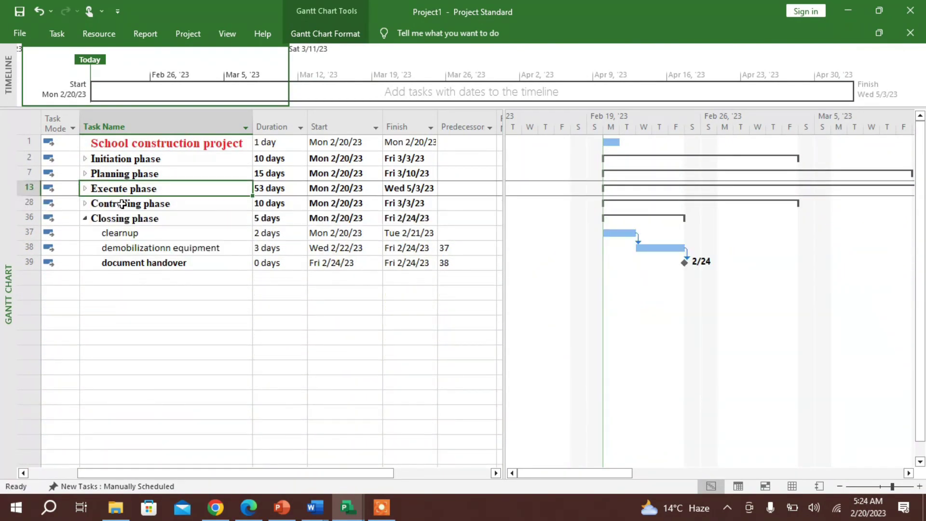
{"action": "left_click", "coordinate": [84, 218]}
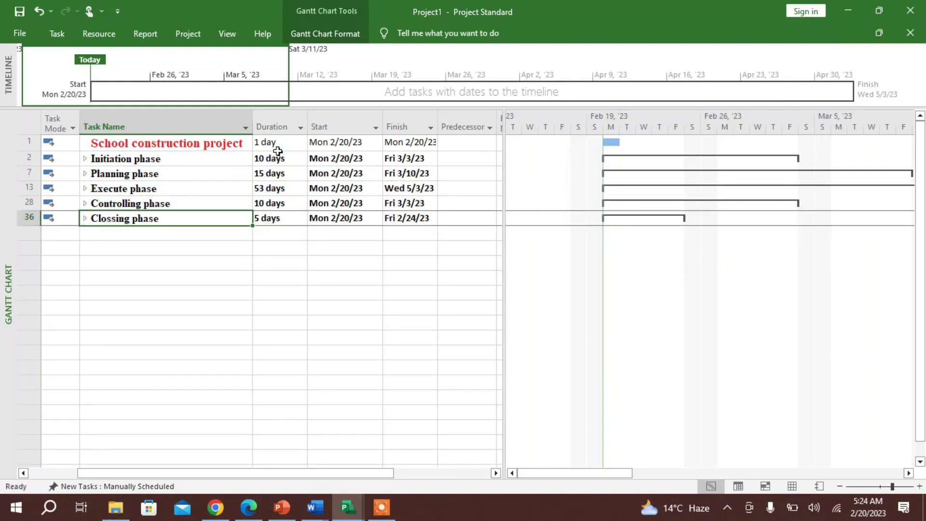
- Indent all five phases, from Initiation through Clossing, by one level under School construction project
{"action": "left_click", "coordinate": [162, 160]}
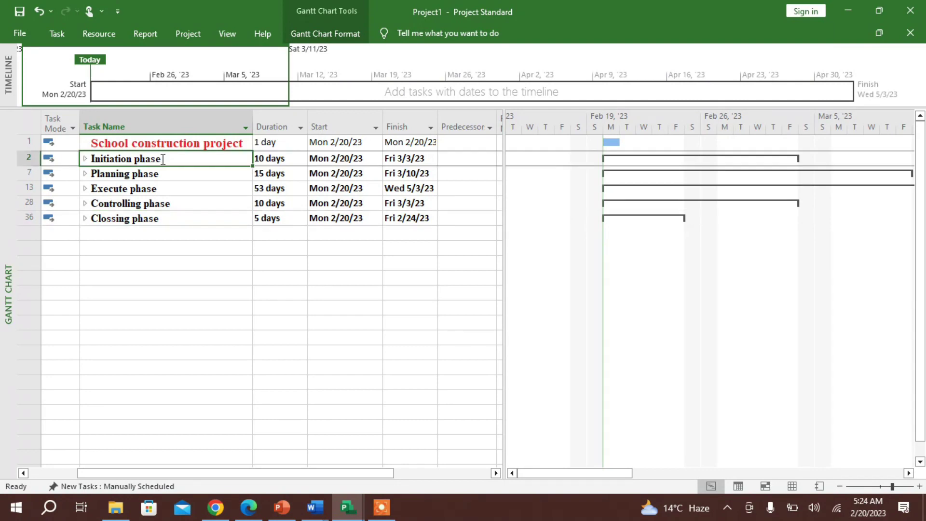
{"action": "key", "text": "shift+Down"}
{"action": "key", "text": "shift+Down"}
{"action": "key", "text": "shift+Down"}
{"action": "key", "text": "shift+Down"}
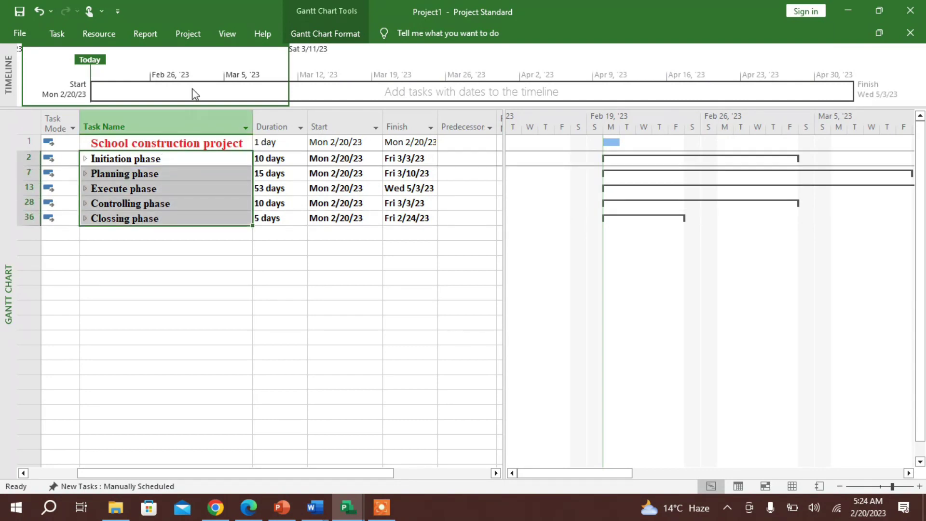
{"action": "left_click", "coordinate": [61, 32]}
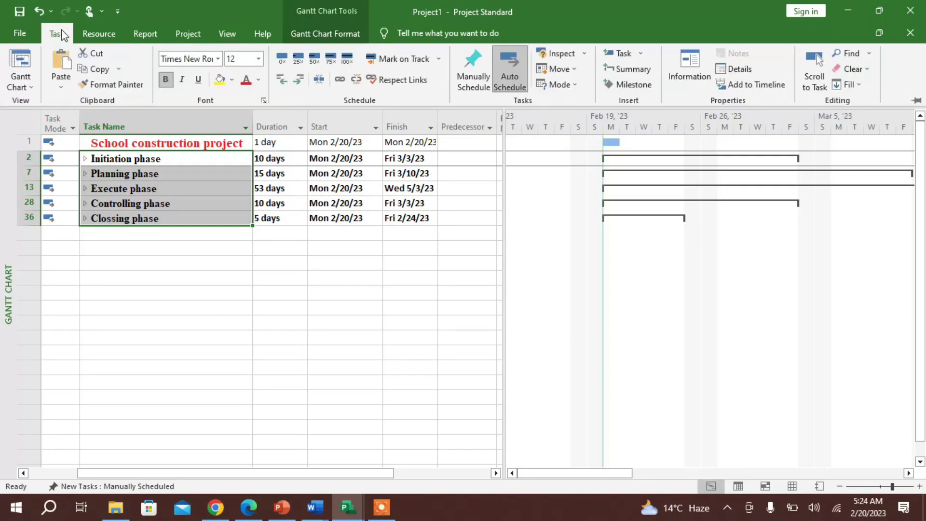
{"action": "left_click", "coordinate": [295, 80]}
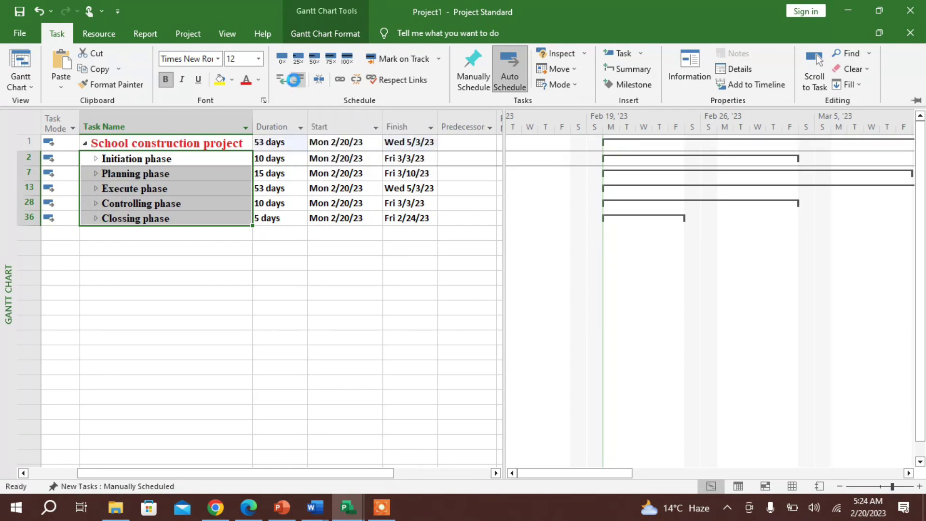
- Compare the School construction project's total duration with the duration of the Execute phase
{"action": "left_click", "coordinate": [288, 144]}
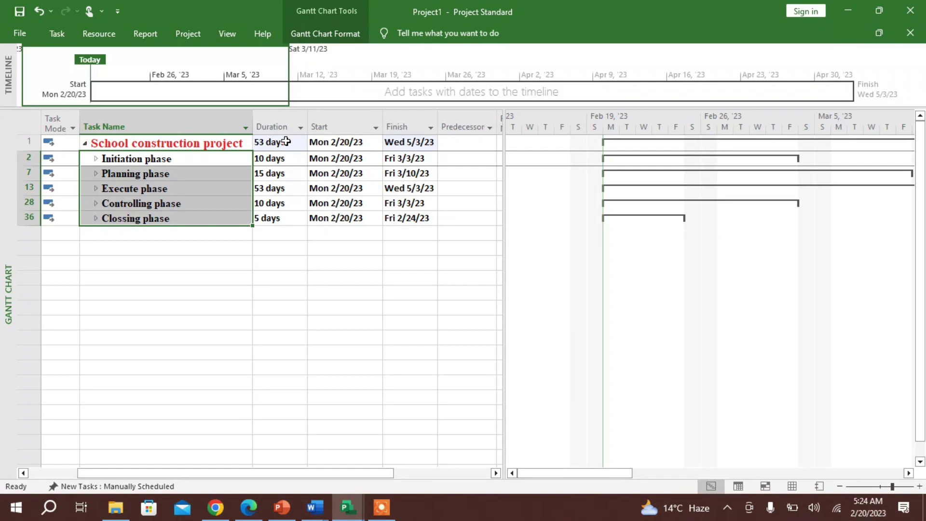
{"action": "left_click", "coordinate": [288, 142]}
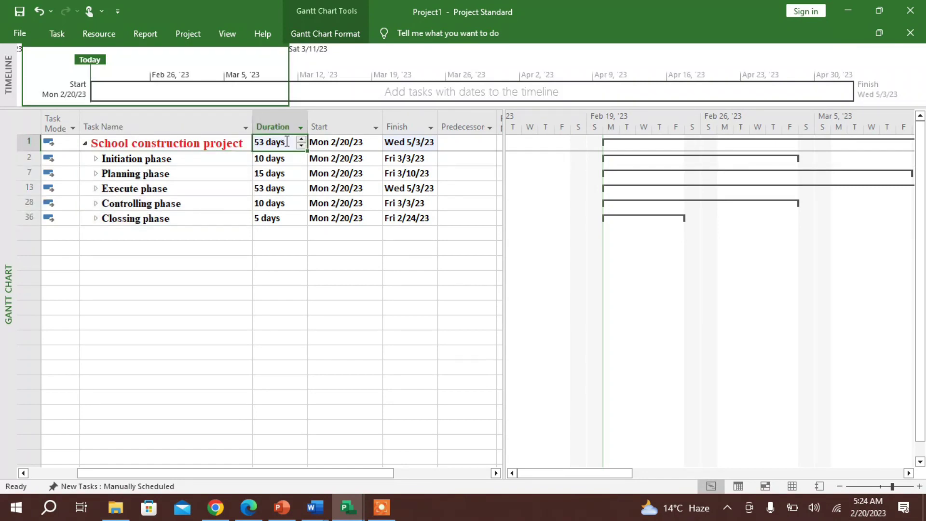
{"action": "left_click", "coordinate": [275, 187]}
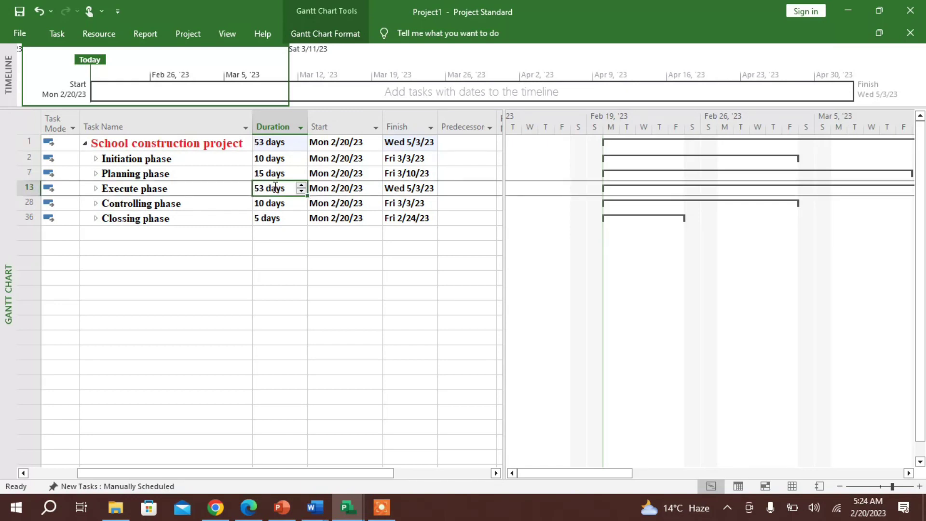
{"action": "left_click", "coordinate": [271, 143]}
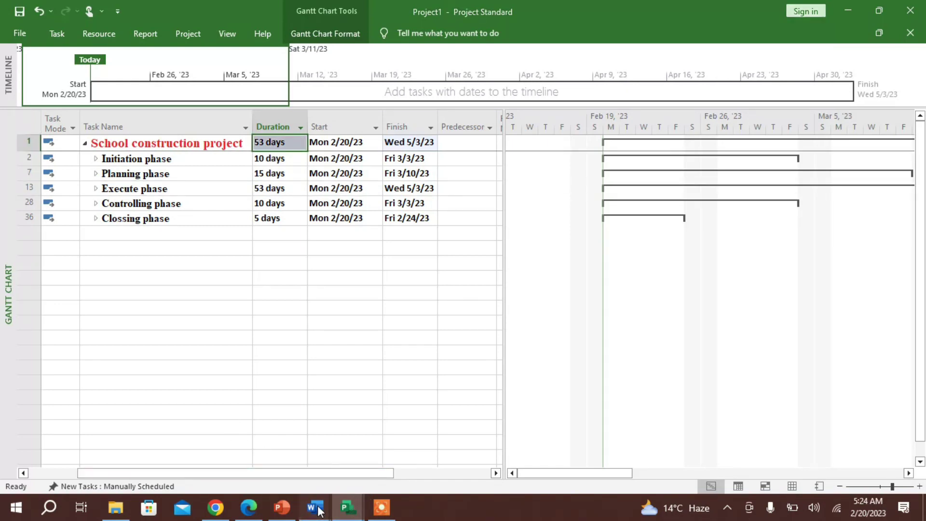
- Switch to the project document in Word and check the WBS table and the project description for the planned project duration
{"action": "mouse_move", "coordinate": [318, 509]}
{"action": "left_click", "coordinate": [477, 444]}
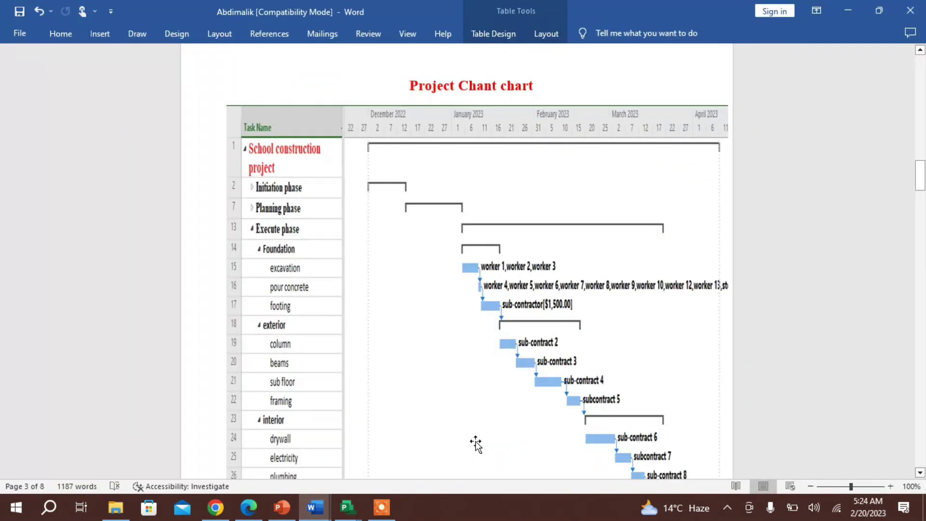
{"action": "scroll", "coordinate": [488, 386], "scroll_direction": "up", "scroll_amount": 10}
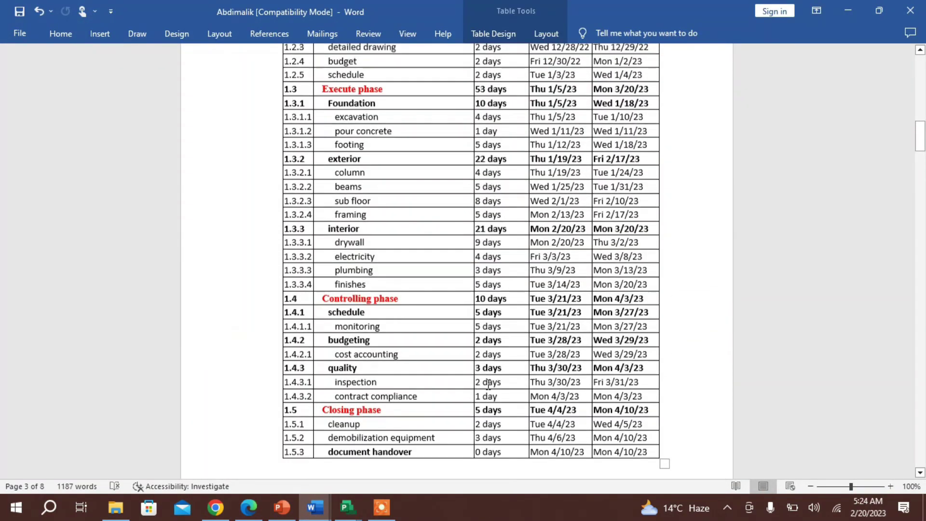
{"action": "scroll", "coordinate": [489, 384], "scroll_direction": "up", "scroll_amount": 10}
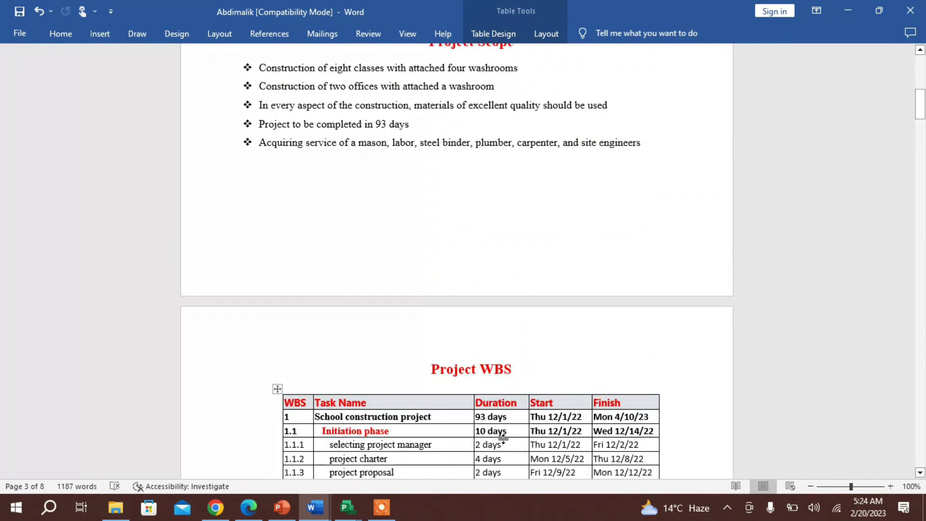
{"action": "left_click", "coordinate": [923, 113]}
{"action": "left_click_drag", "start_coordinate": [922, 113], "coordinate": [921, 70]}
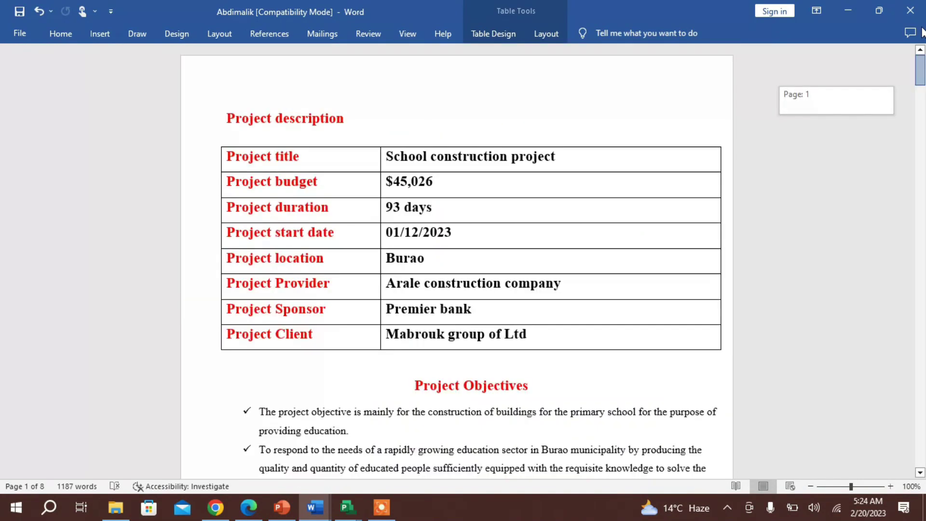
{"action": "left_click", "coordinate": [402, 207]}
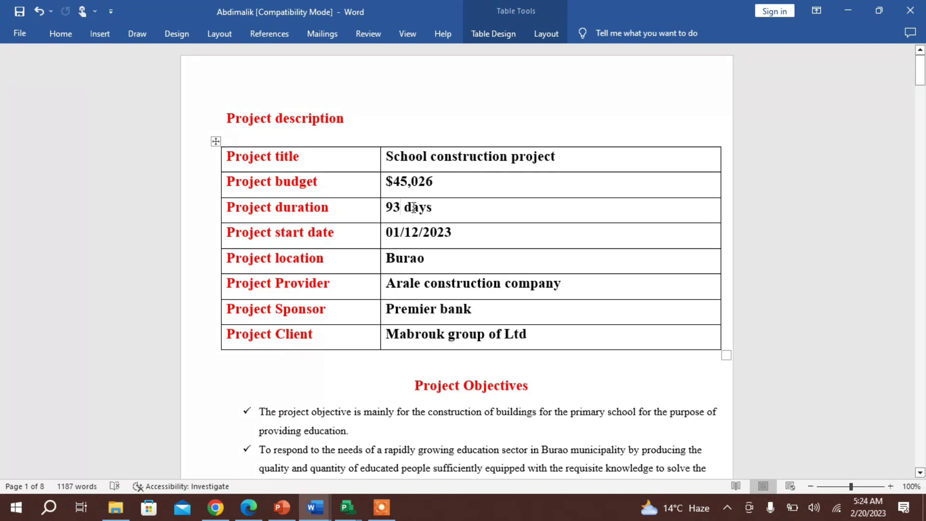